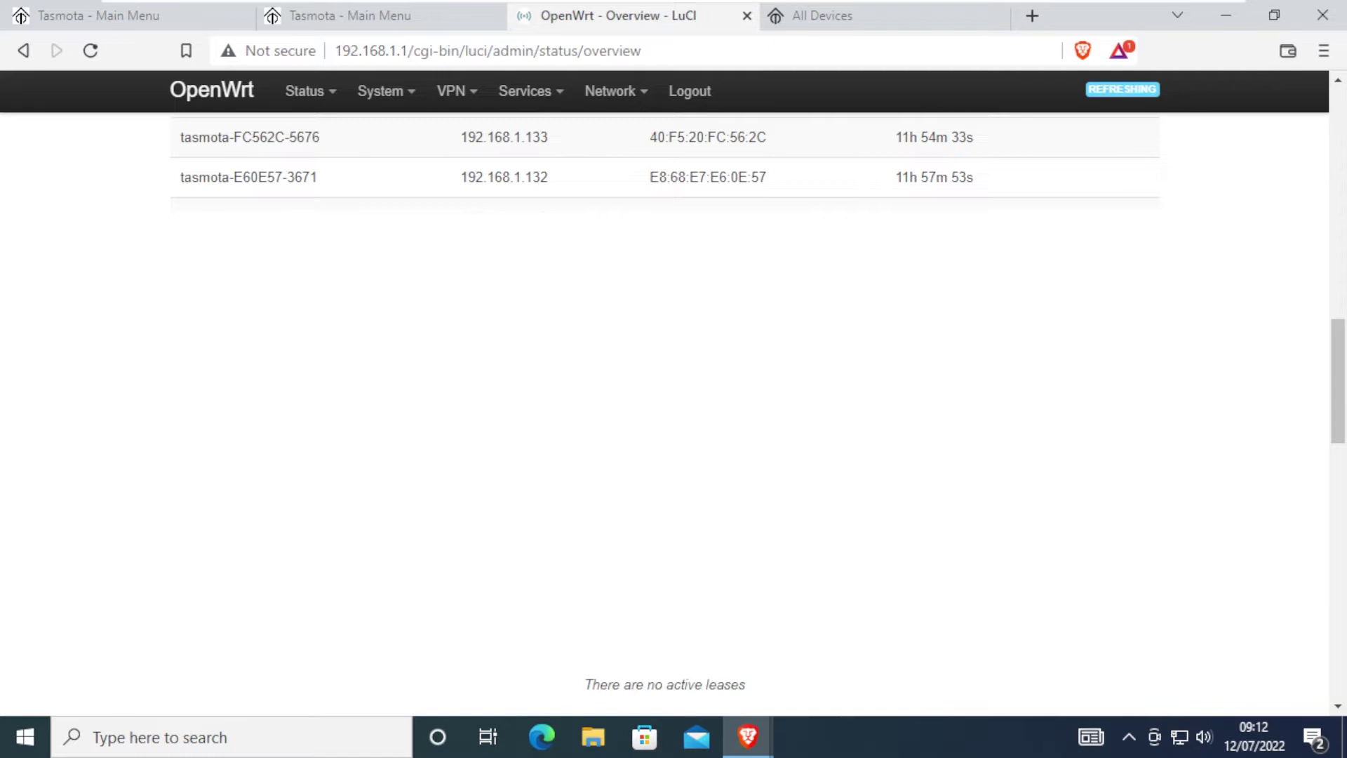
# Highlight the lease IP 192.168.1.132 in the LuCI DHCP leases table
pyautogui.moveTo(457, 175); pyautogui.dragTo(575, 182)
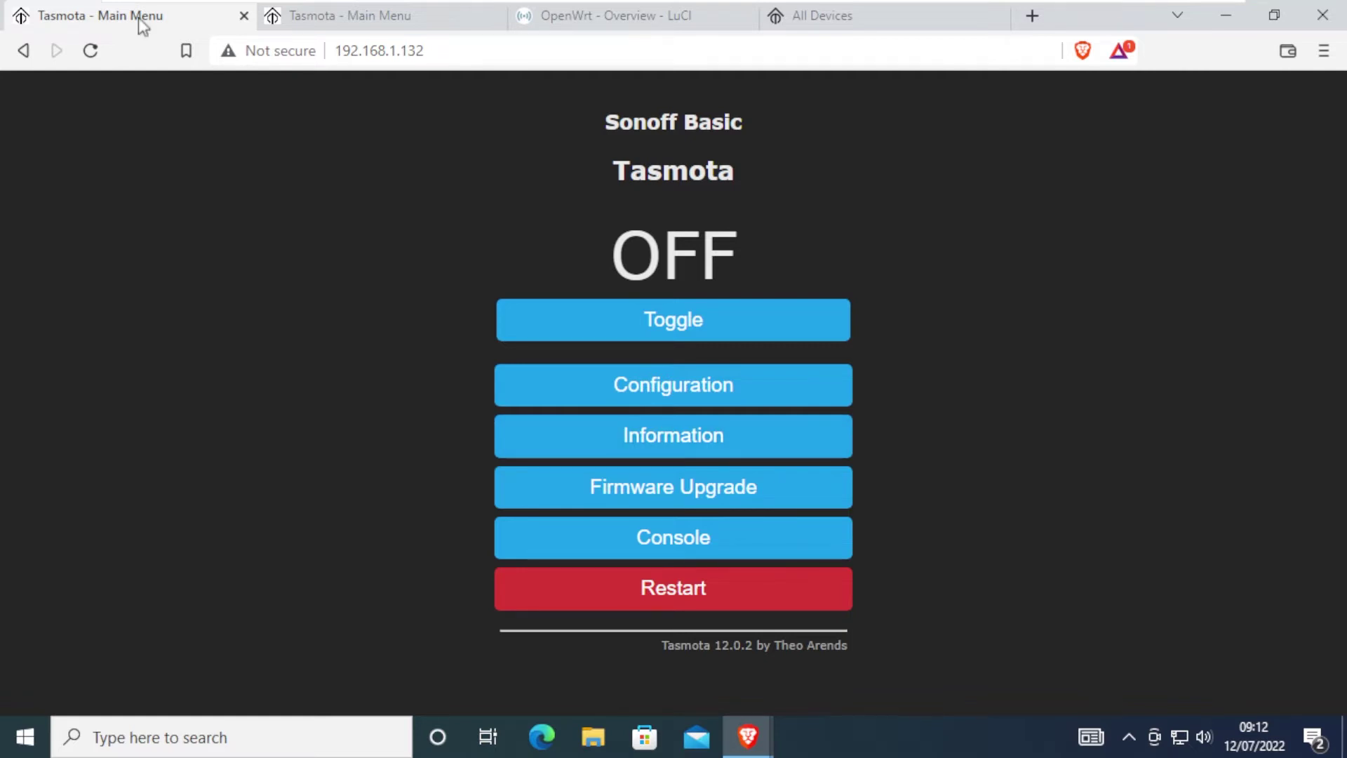
# In Configure WiFi, replace the hostname with mymotionsensor and save
pyautogui.click(712, 390)
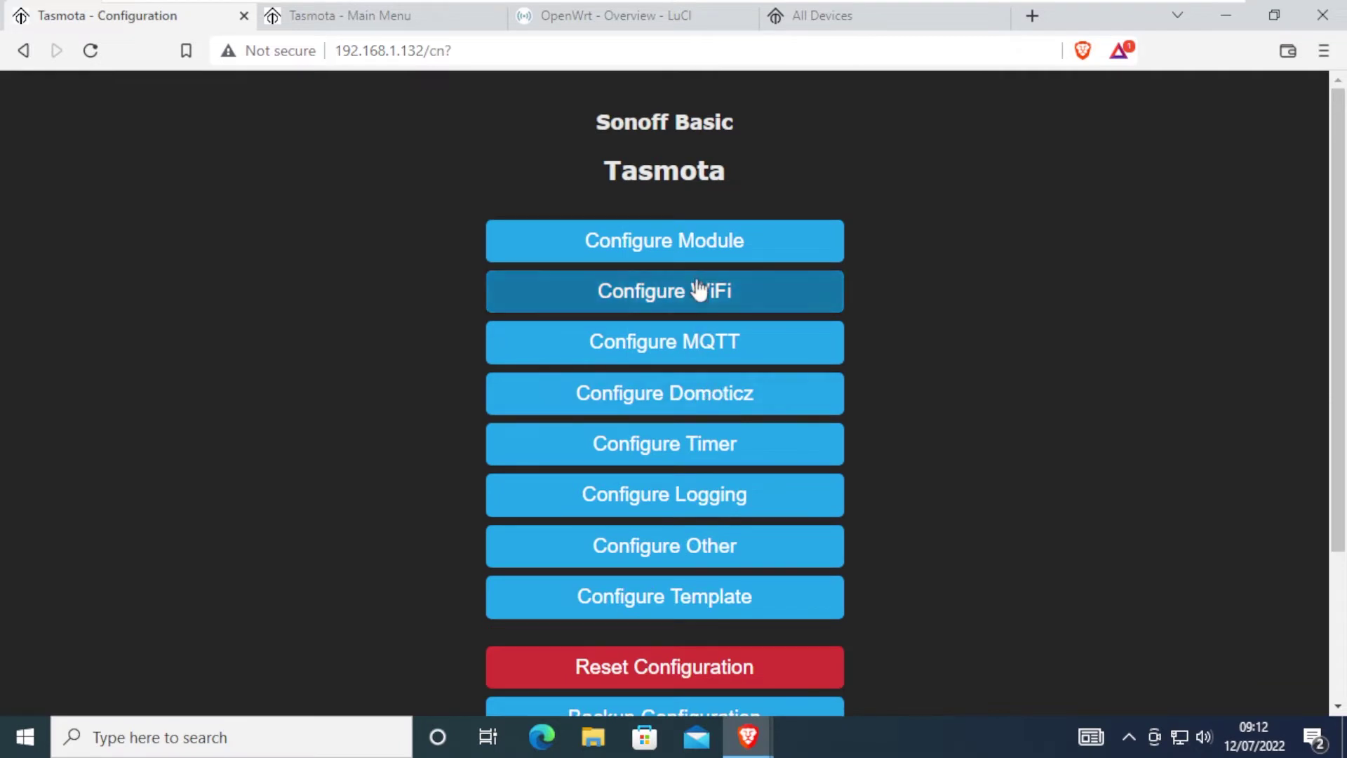
pyautogui.click(719, 308)
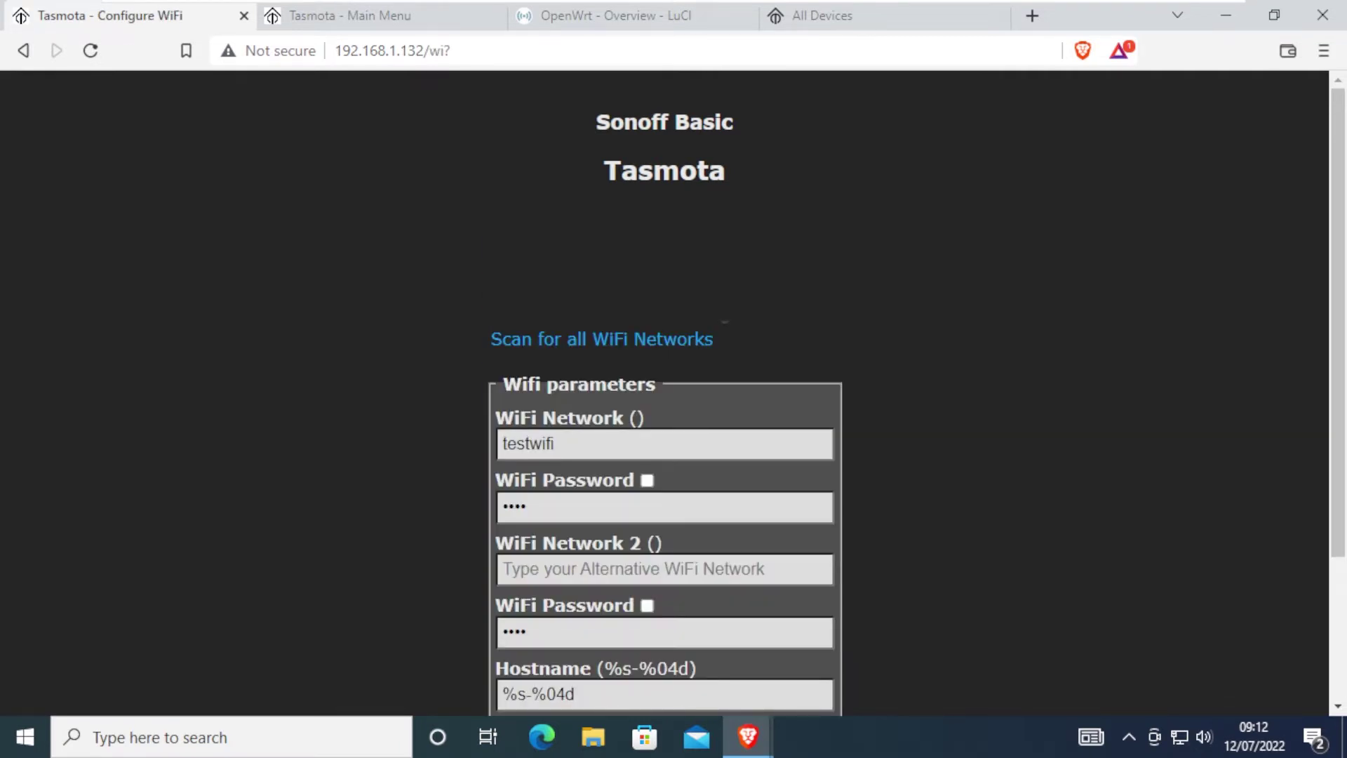
pyautogui.scroll(-3, 721, 308)
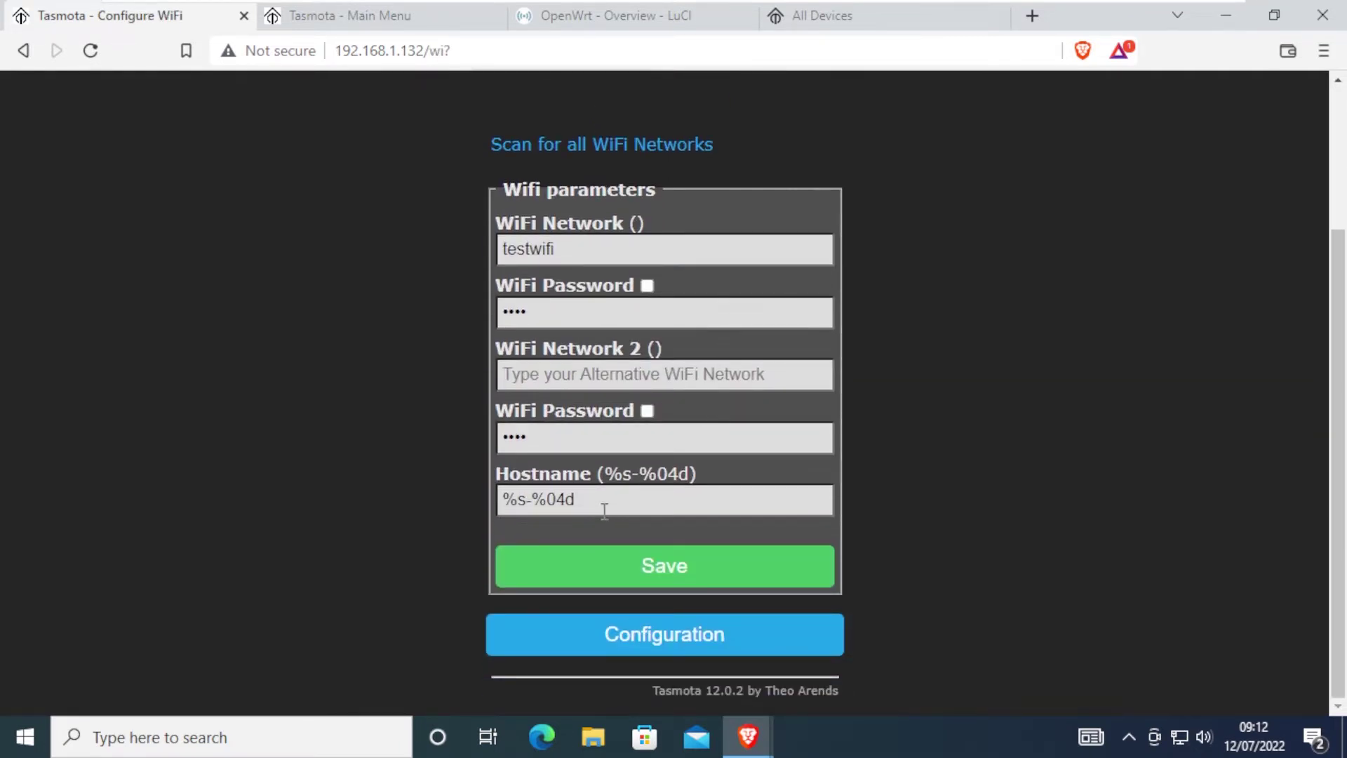
pyautogui.click(605, 505)
pyautogui.hotkey('ctrl', 'a')
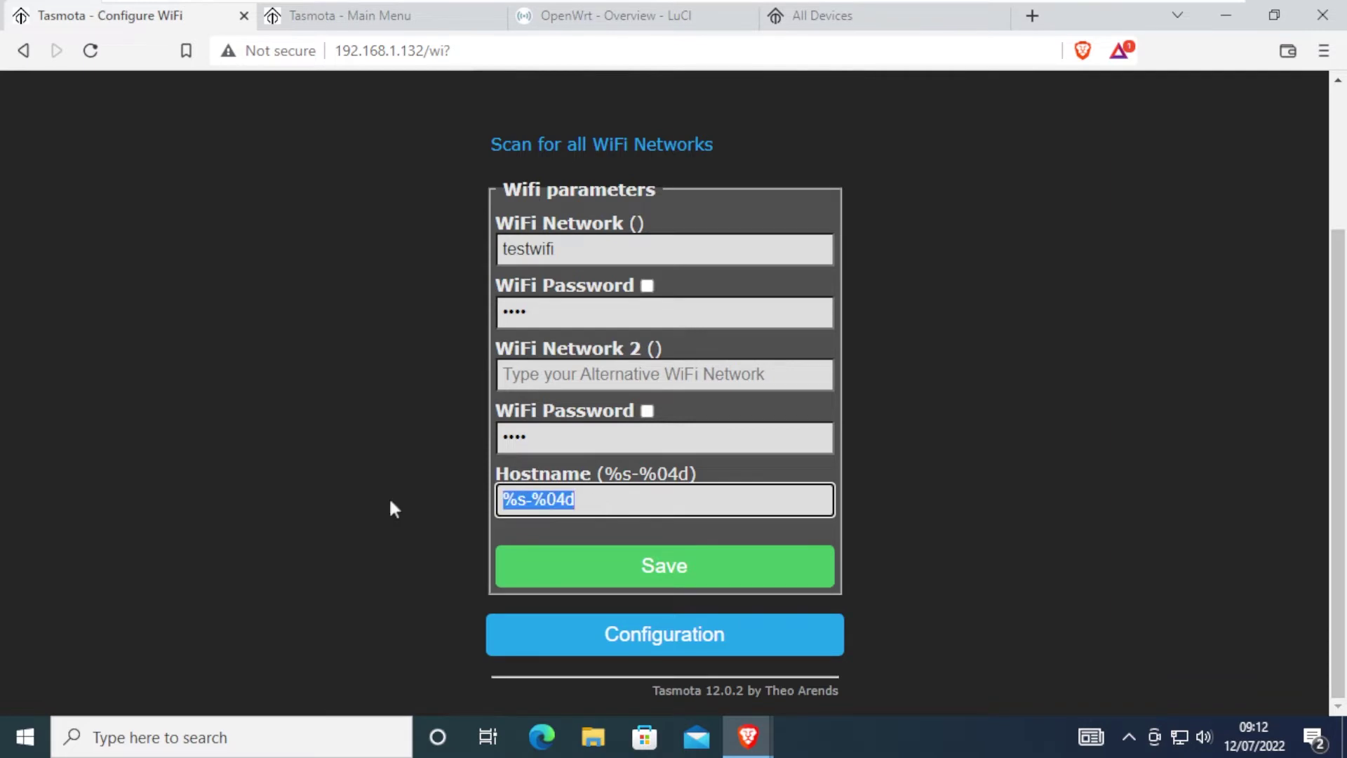
pyautogui.write('mymo')
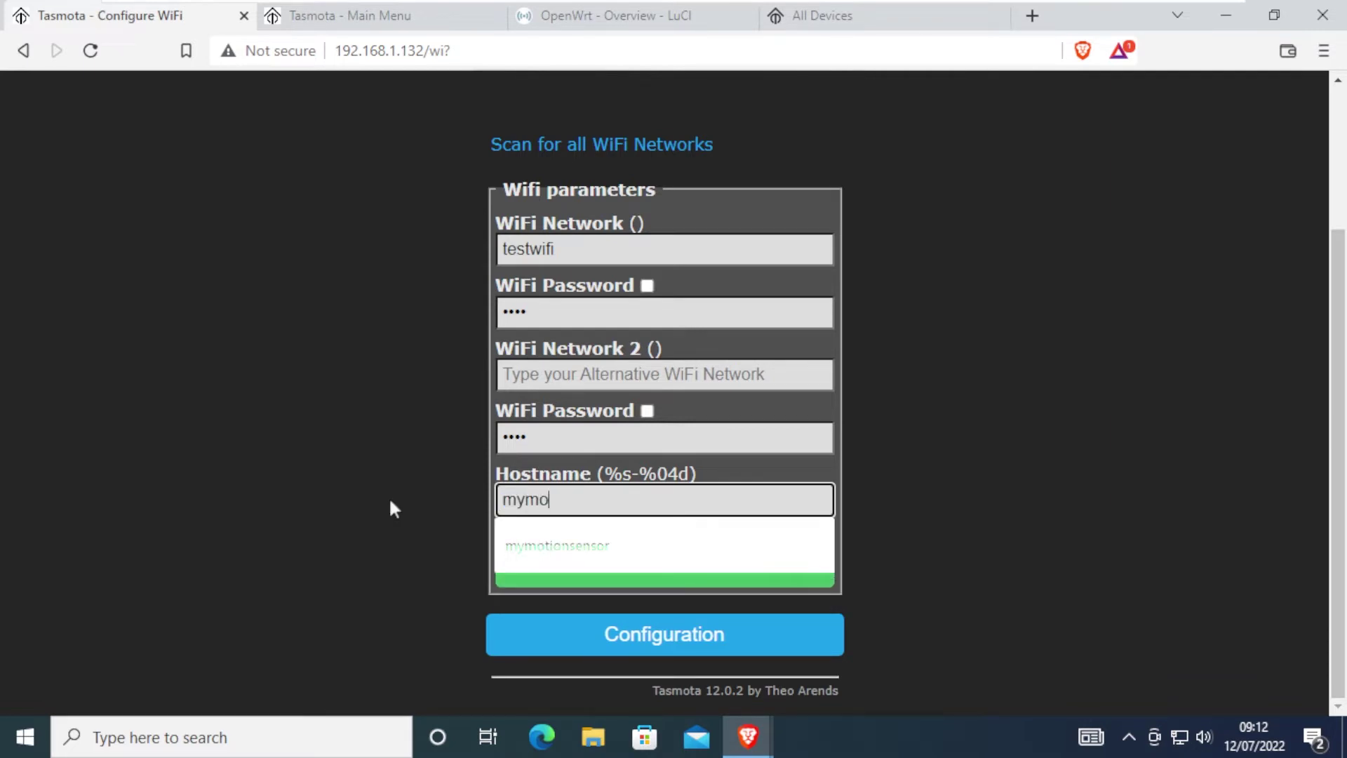
pyautogui.write('tionsensor')
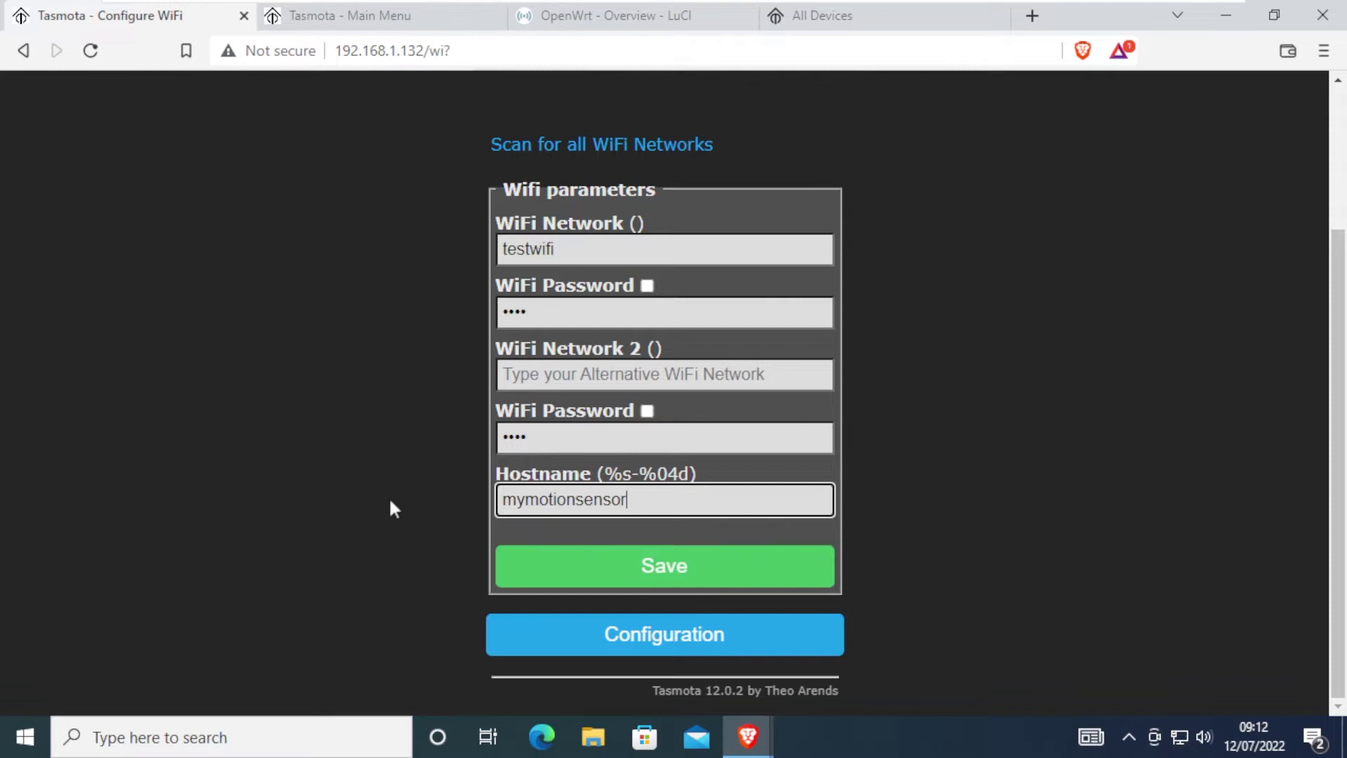
pyautogui.click(730, 567)
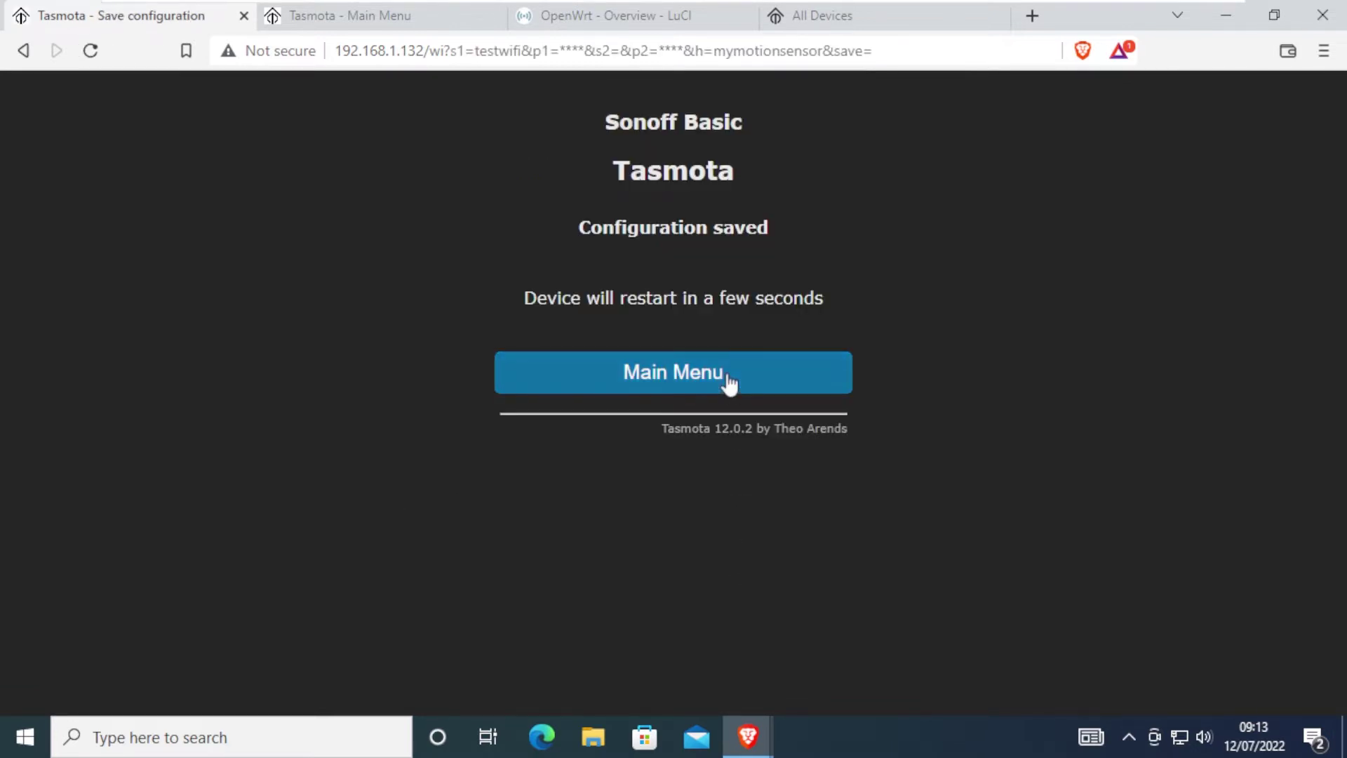
# Return to the Main Menu and open Configuration > Configure Other
pyautogui.click(729, 384)
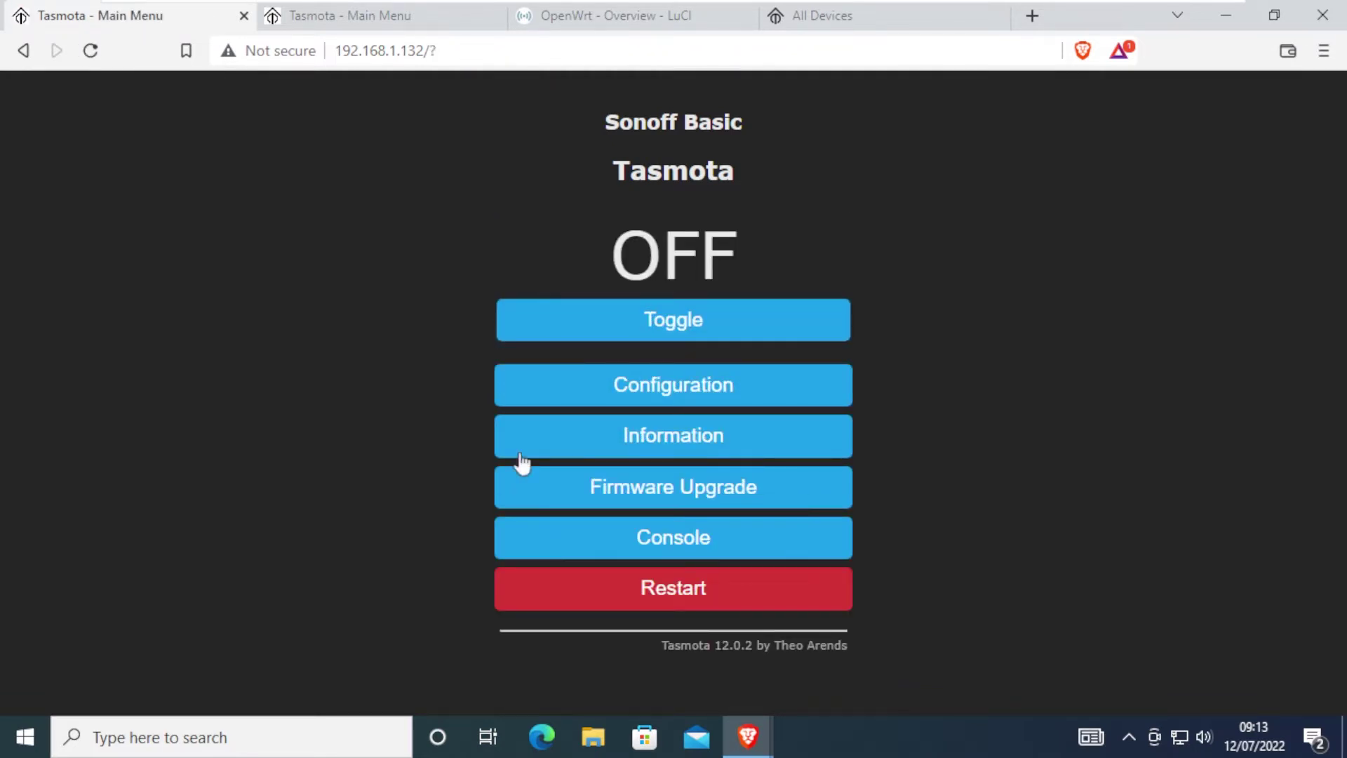
pyautogui.click(608, 393)
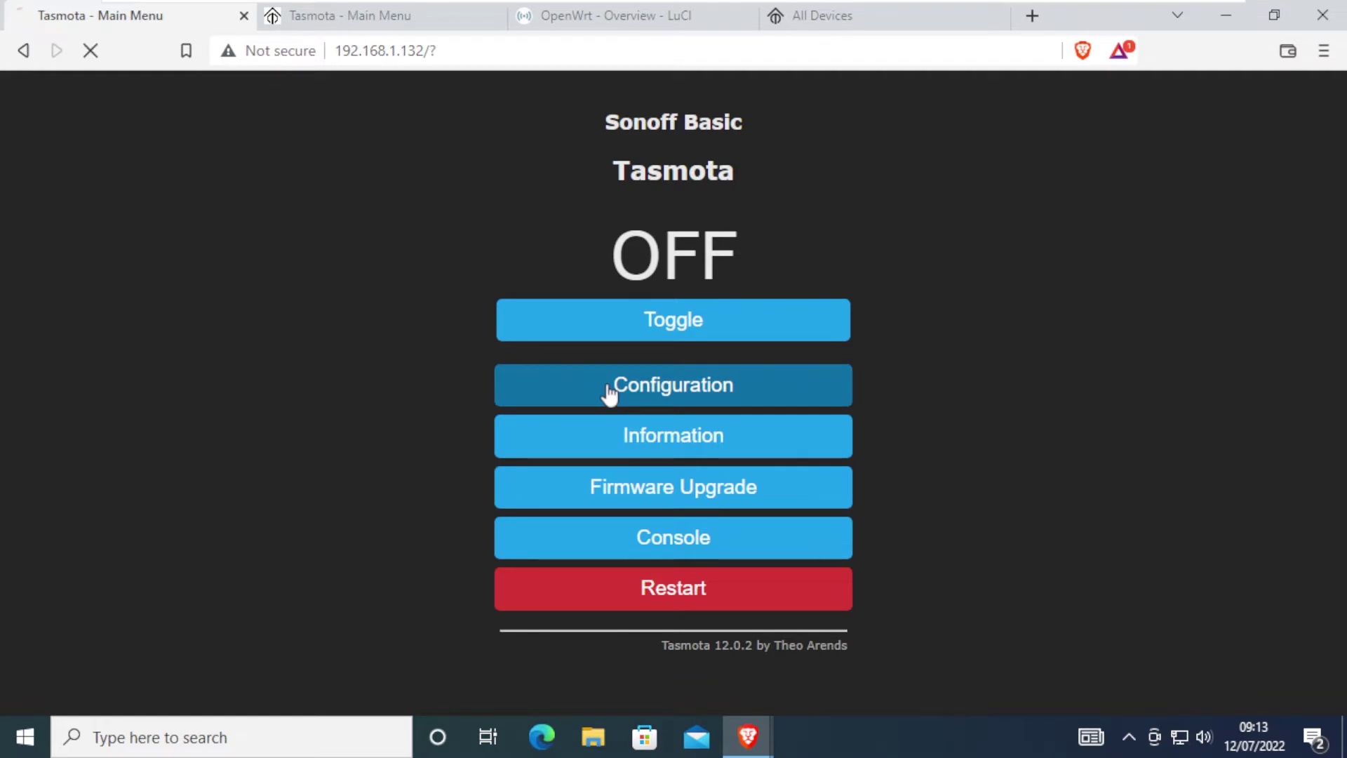
pyautogui.click(648, 551)
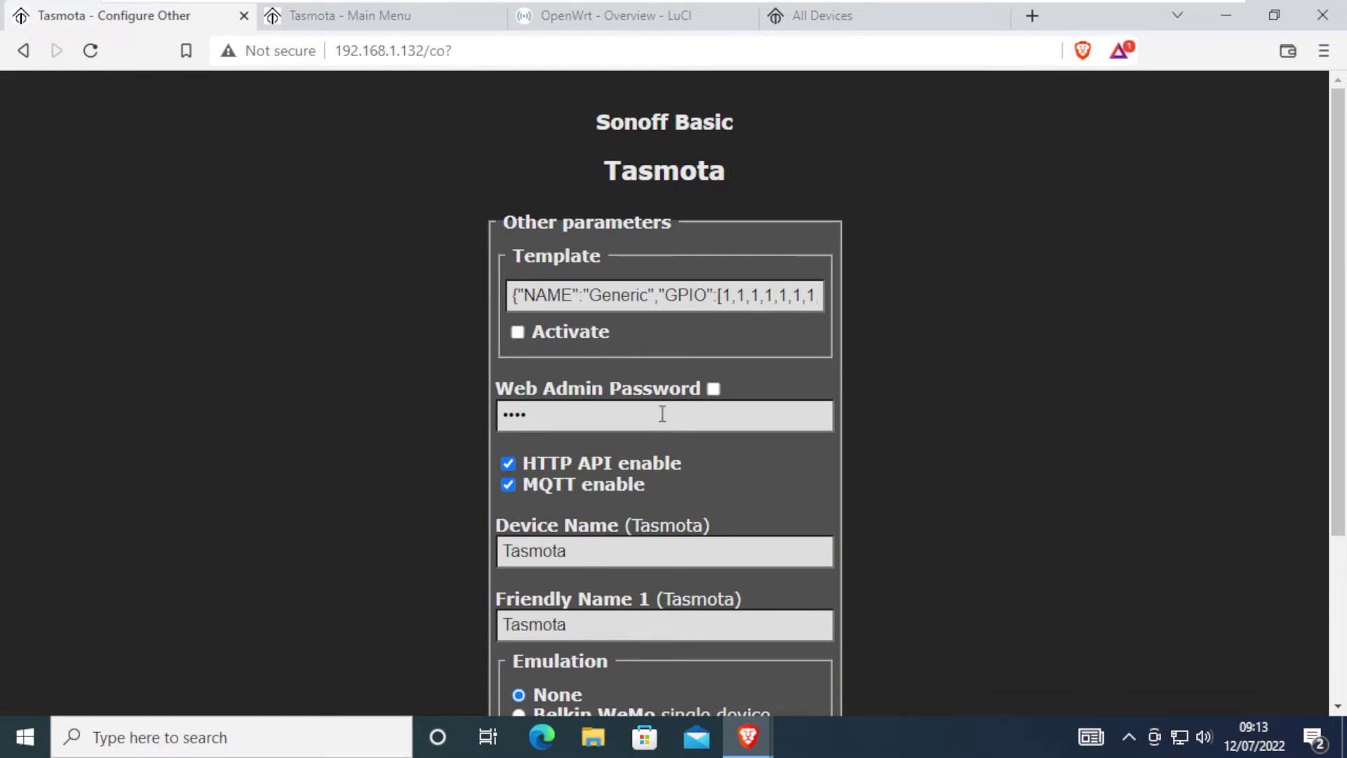
# Search the templates list for 'motion' and open the Tuya Alarm PIR Motion Sensor (CT61W) page
pyautogui.click(844, 19)
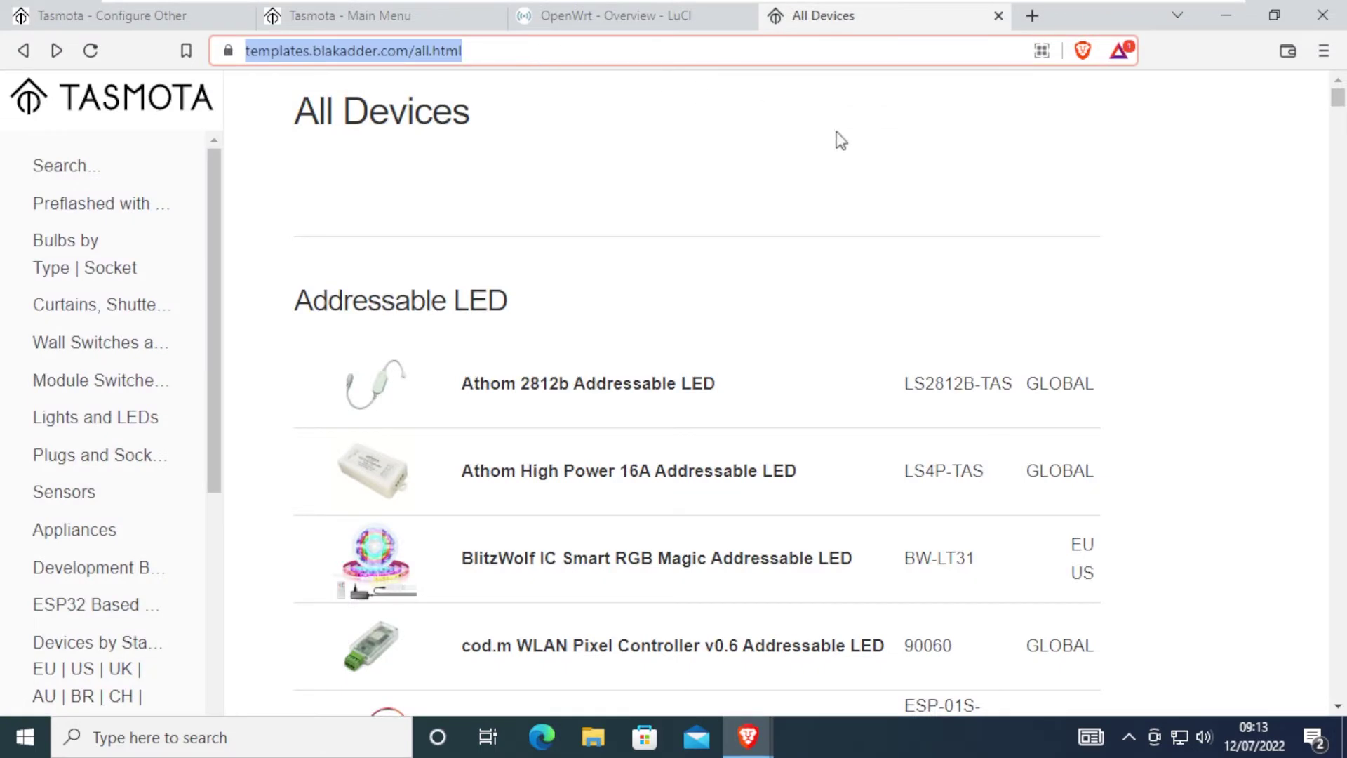
pyautogui.click(1245, 410)
pyautogui.hotkey('ctrl', 'f')
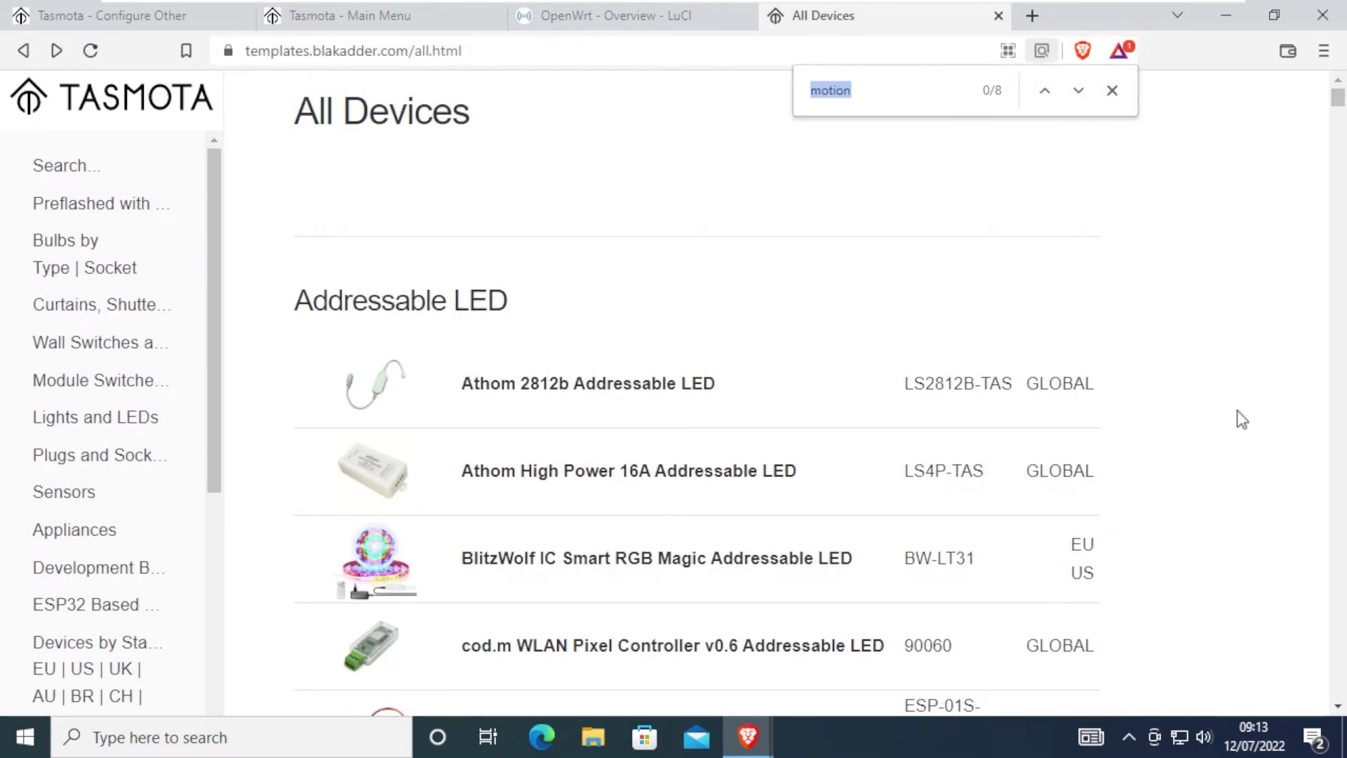
pyautogui.write('motion')
pyautogui.scroll(-3, 1013, 420)
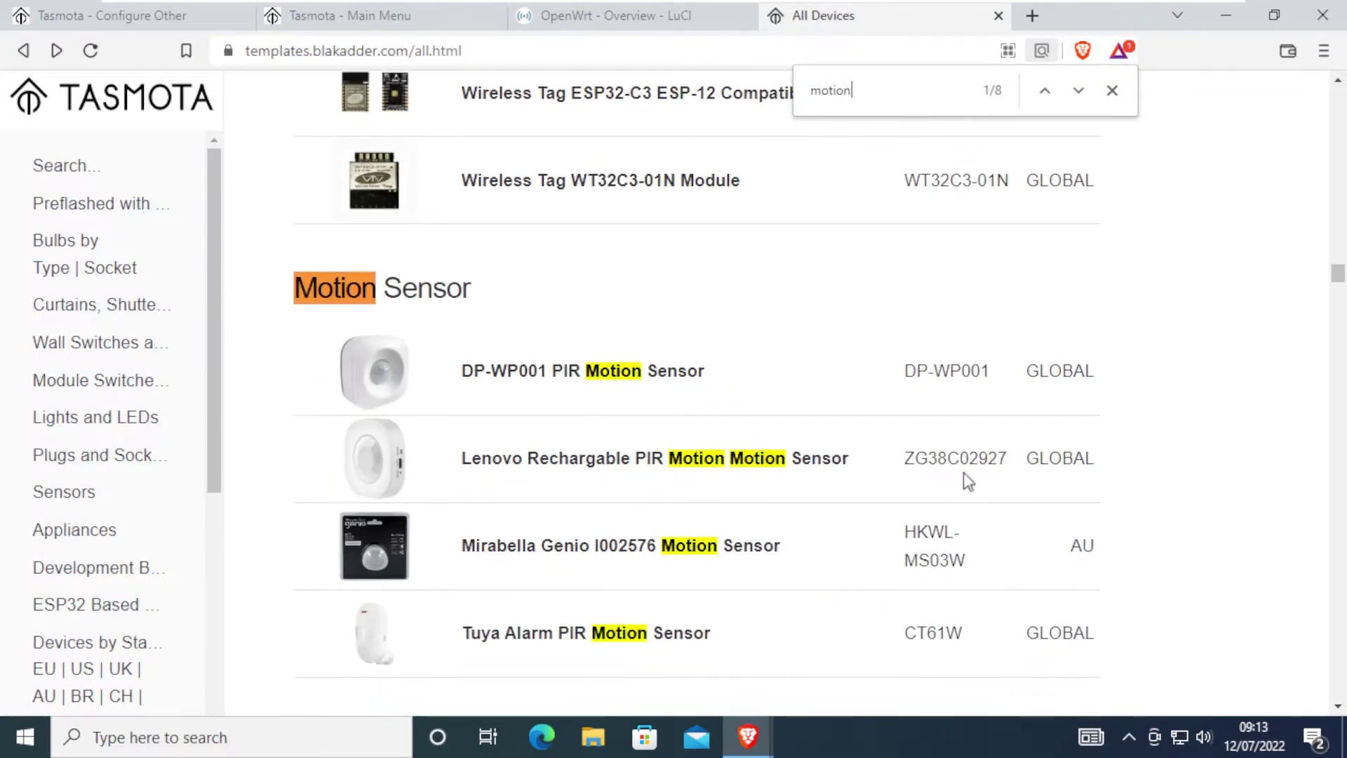
pyautogui.press('Escape')
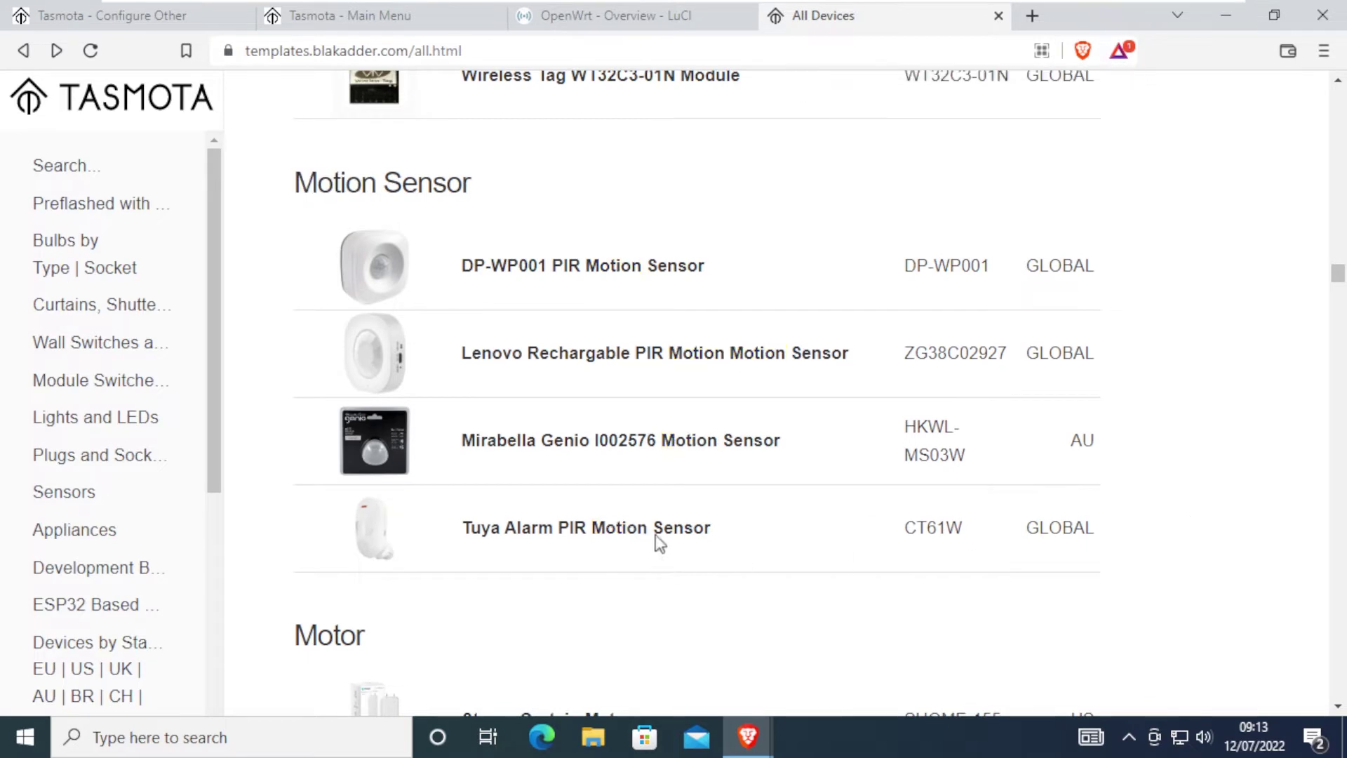
pyautogui.click(690, 540)
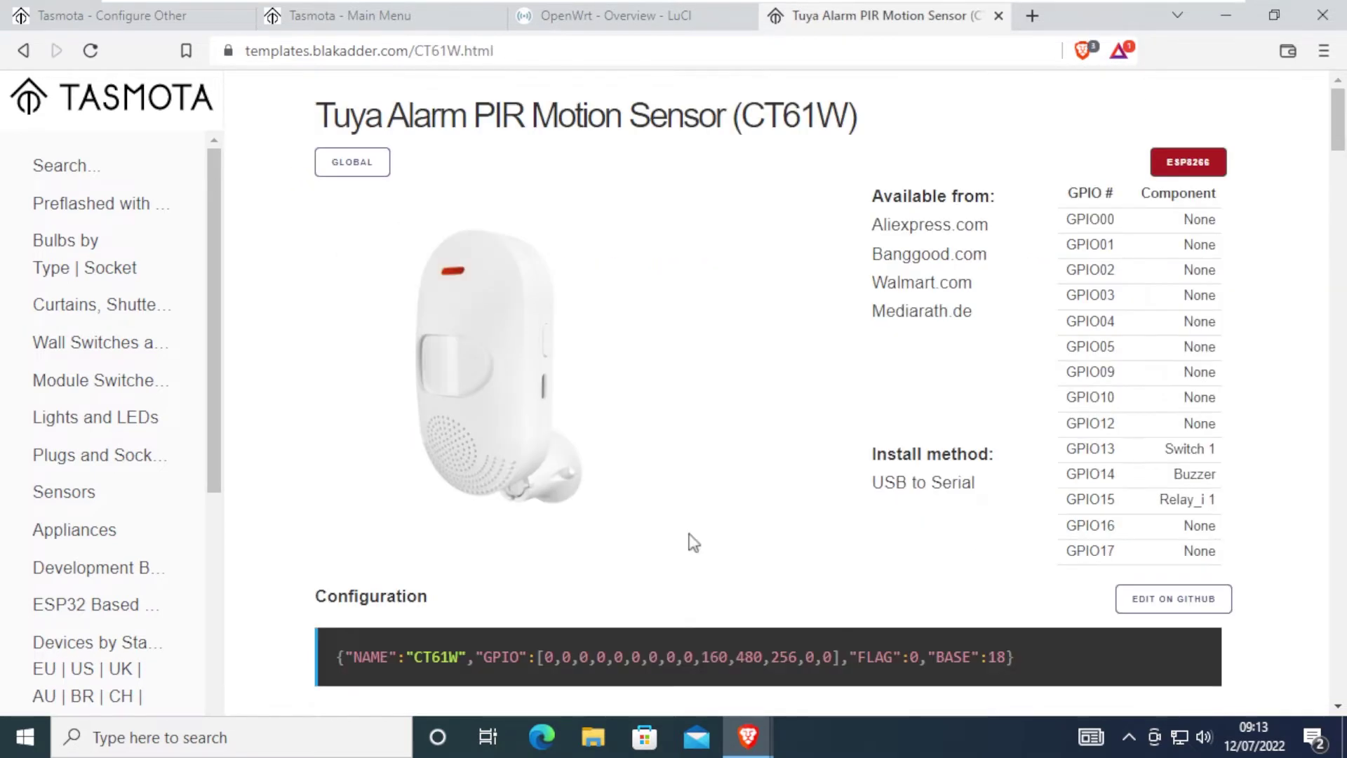
# Select and copy the CT61W configuration template JSON
pyautogui.scroll(-5, 723, 511)
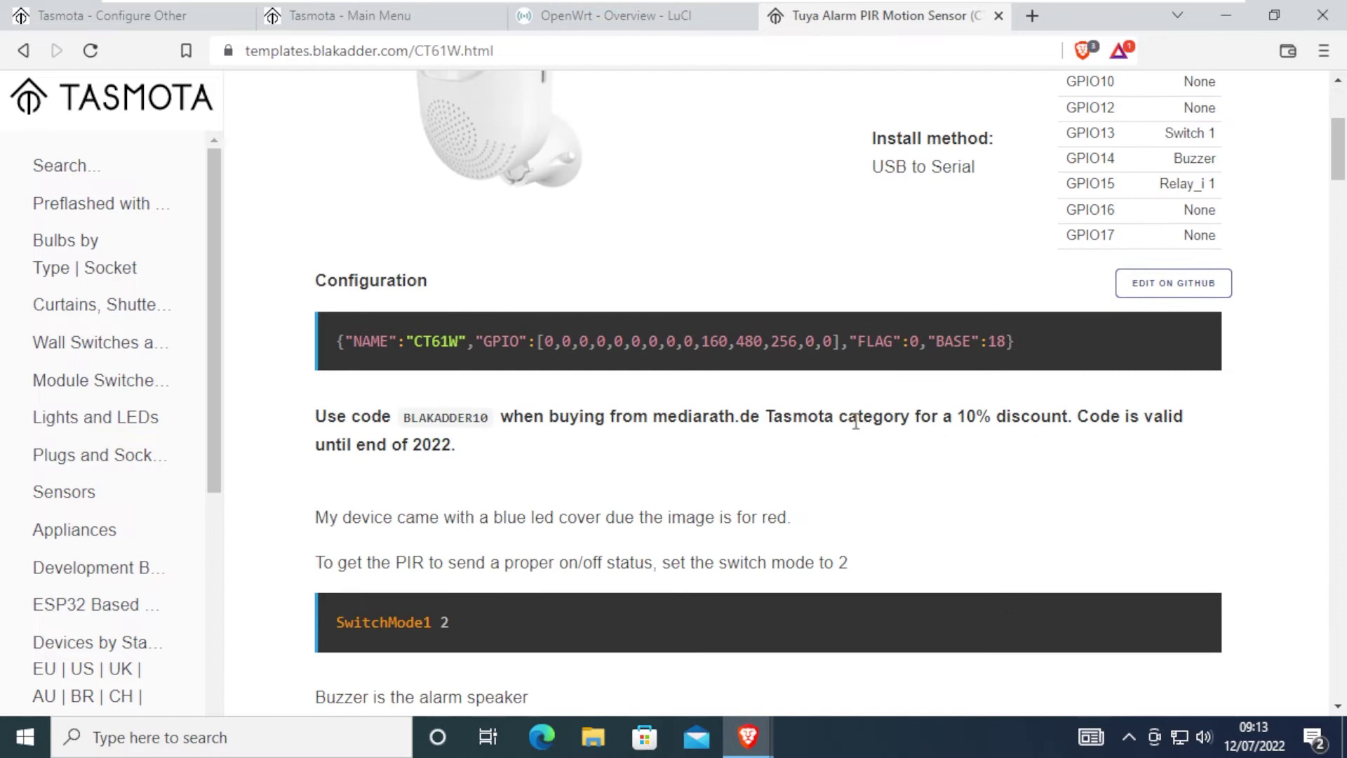
pyautogui.moveTo(1029, 343)
pyautogui.moveTo(1032, 342); pyautogui.dragTo(342, 344)
pyautogui.rightClick(360, 342)
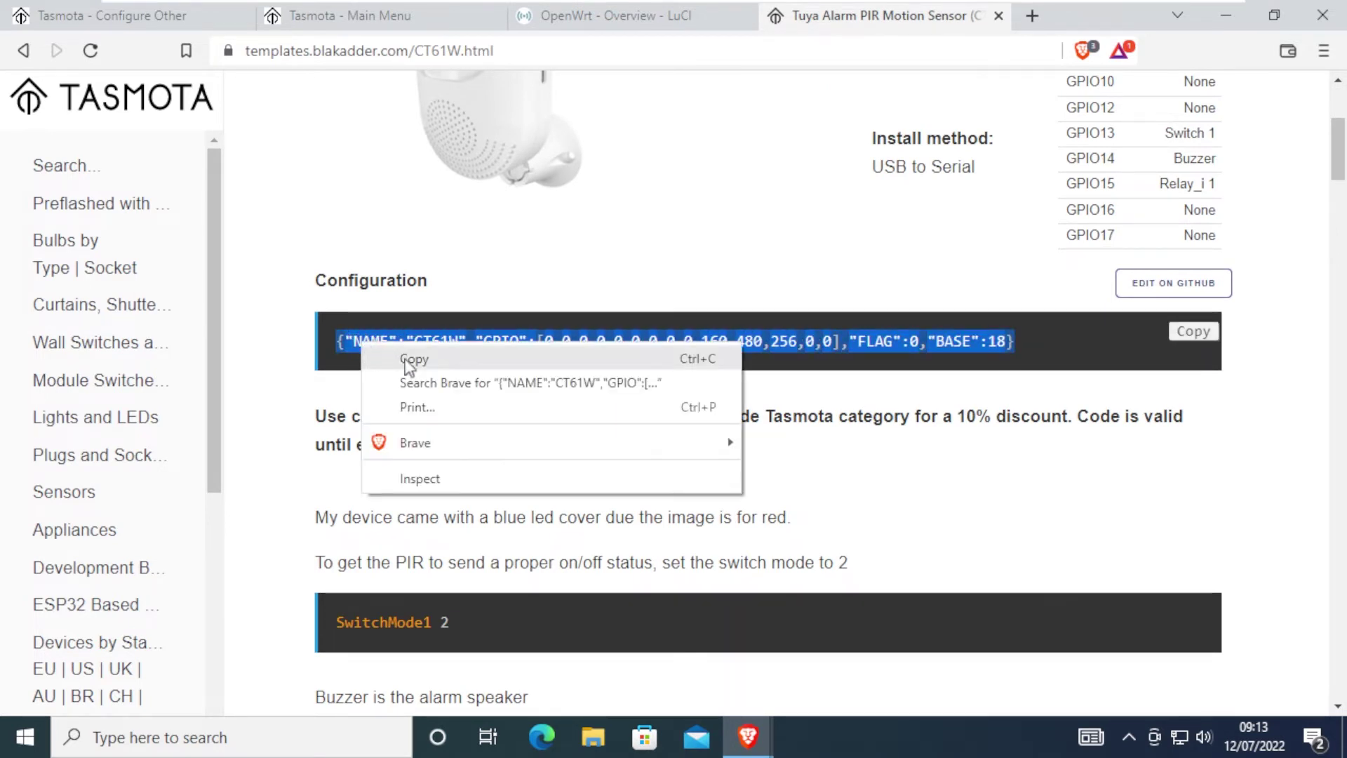
pyautogui.click(434, 360)
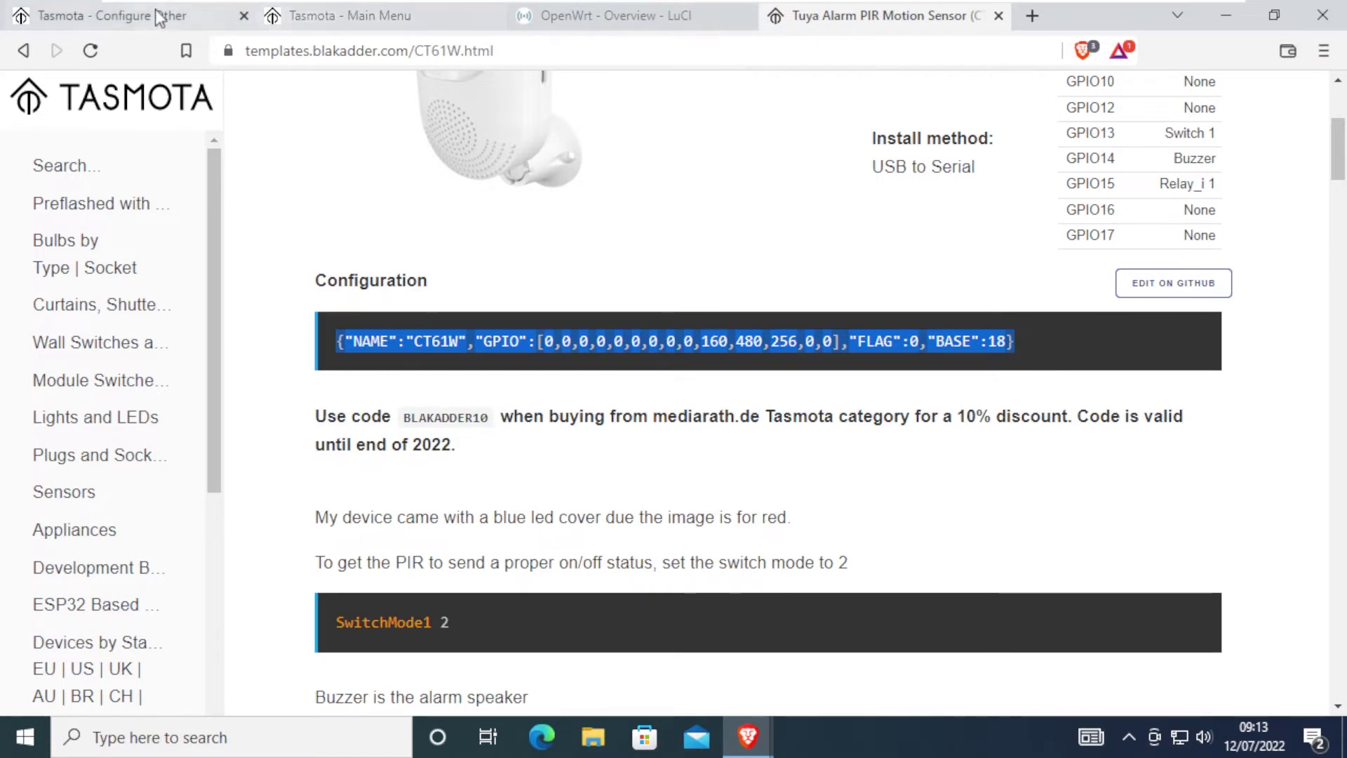
# Replace the Generic template with the pasted CT61W JSON and activate it
pyautogui.click(128, 17)
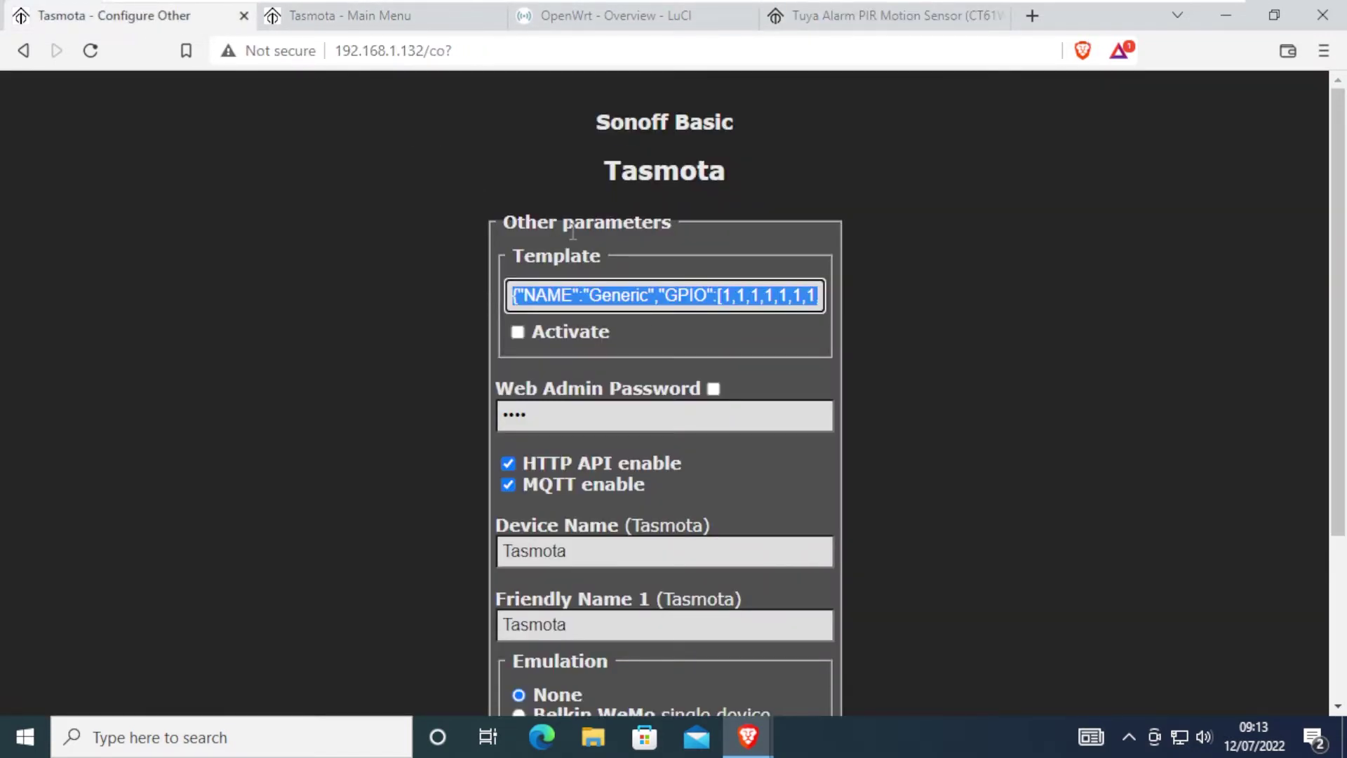
pyautogui.press('BackSpace')
pyautogui.hotkey('ctrl', 'v')
pyautogui.press('Home')
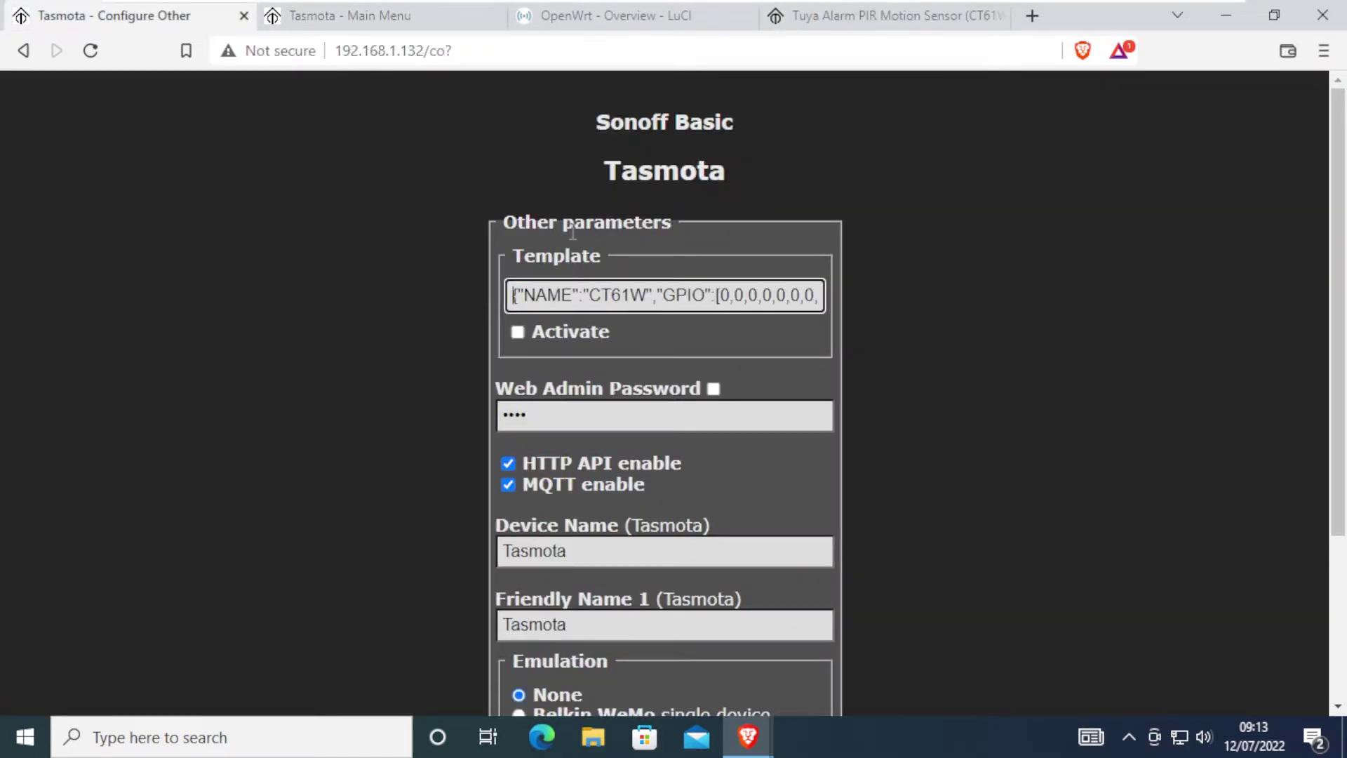
pyautogui.click(544, 334)
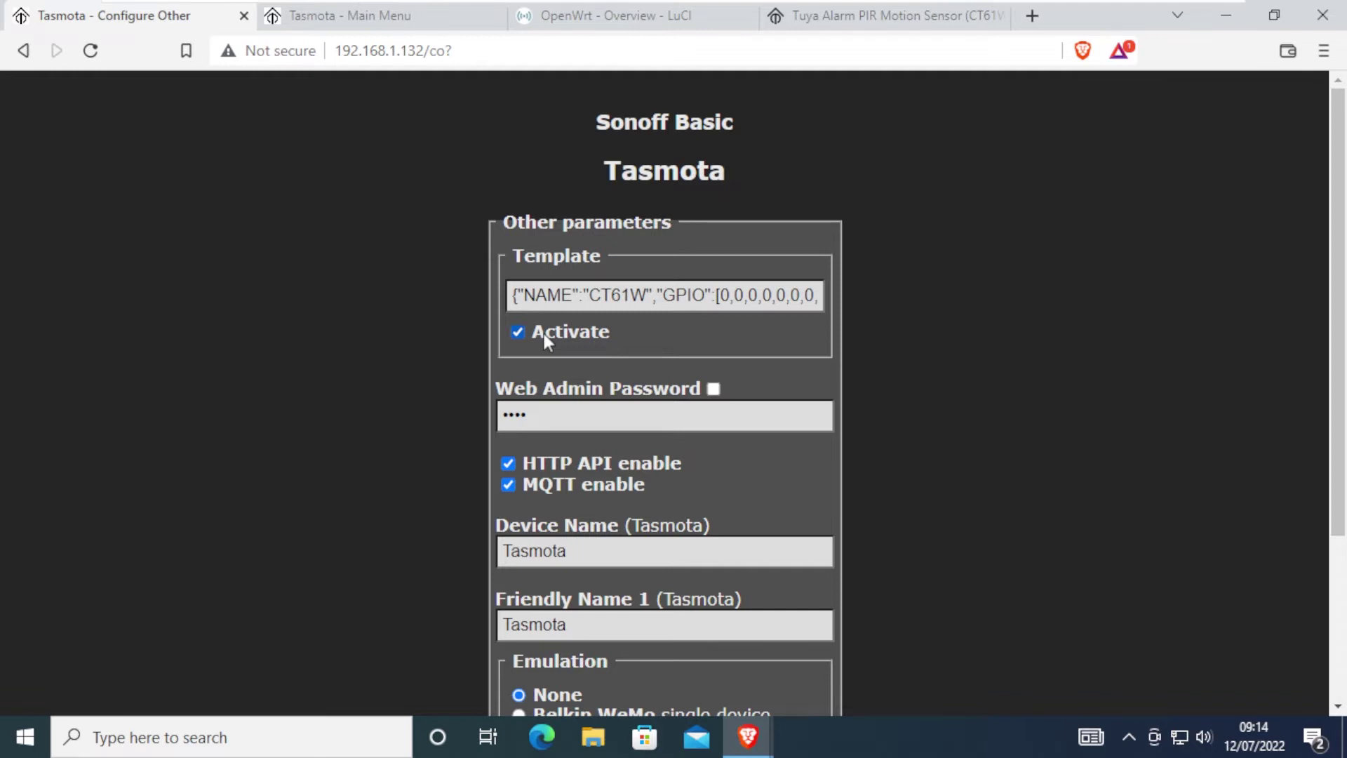
# Name the device mymotionsensor, including its friendly name, and save the settings
pyautogui.doubleClick(597, 556)
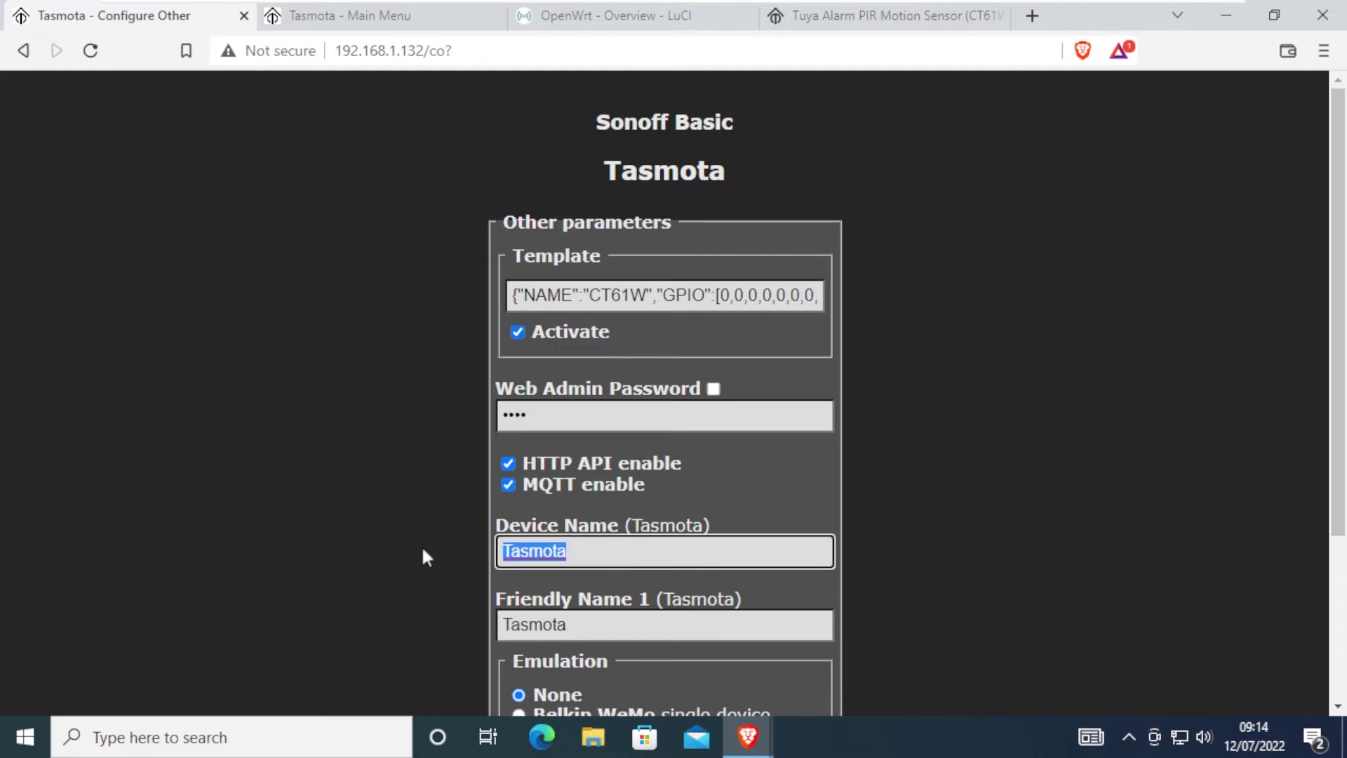
pyautogui.write('mymotio')
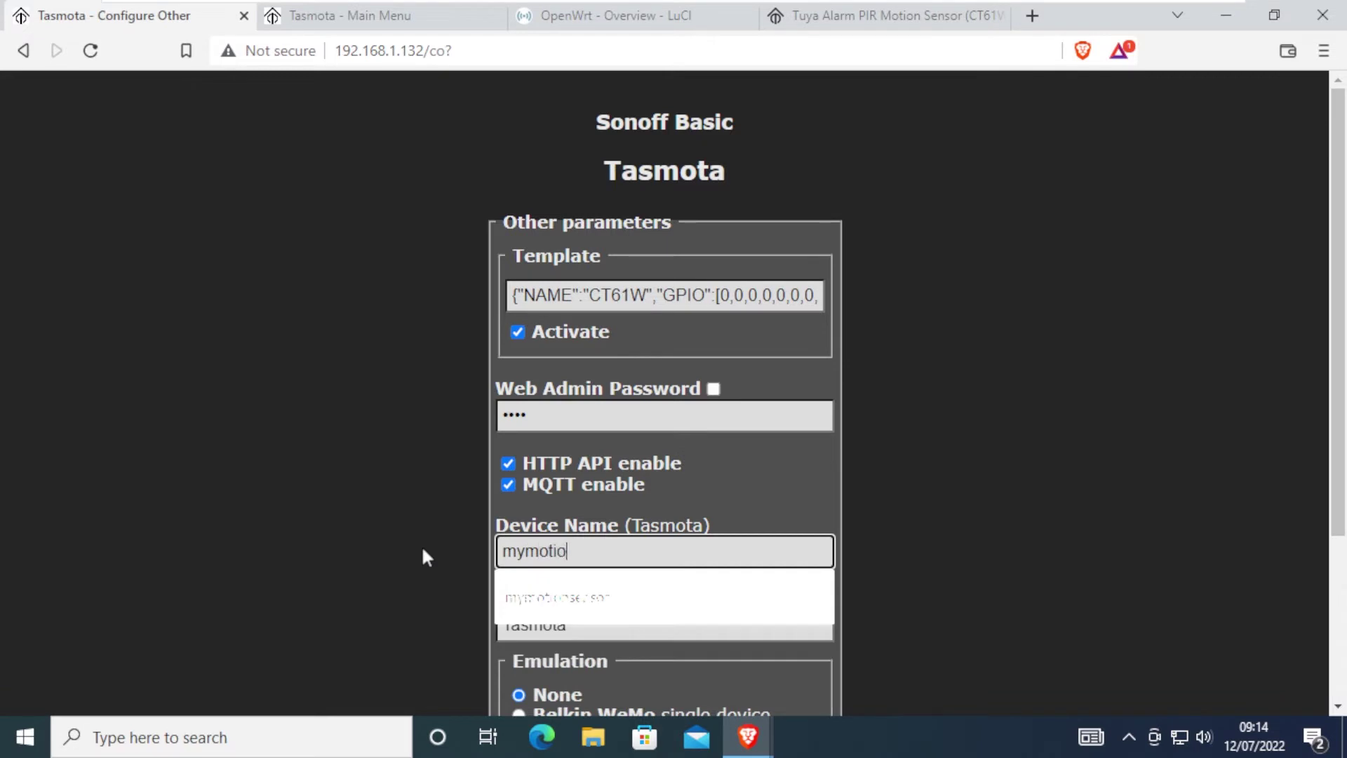
pyautogui.write('nsensor')
pyautogui.press('Tab')
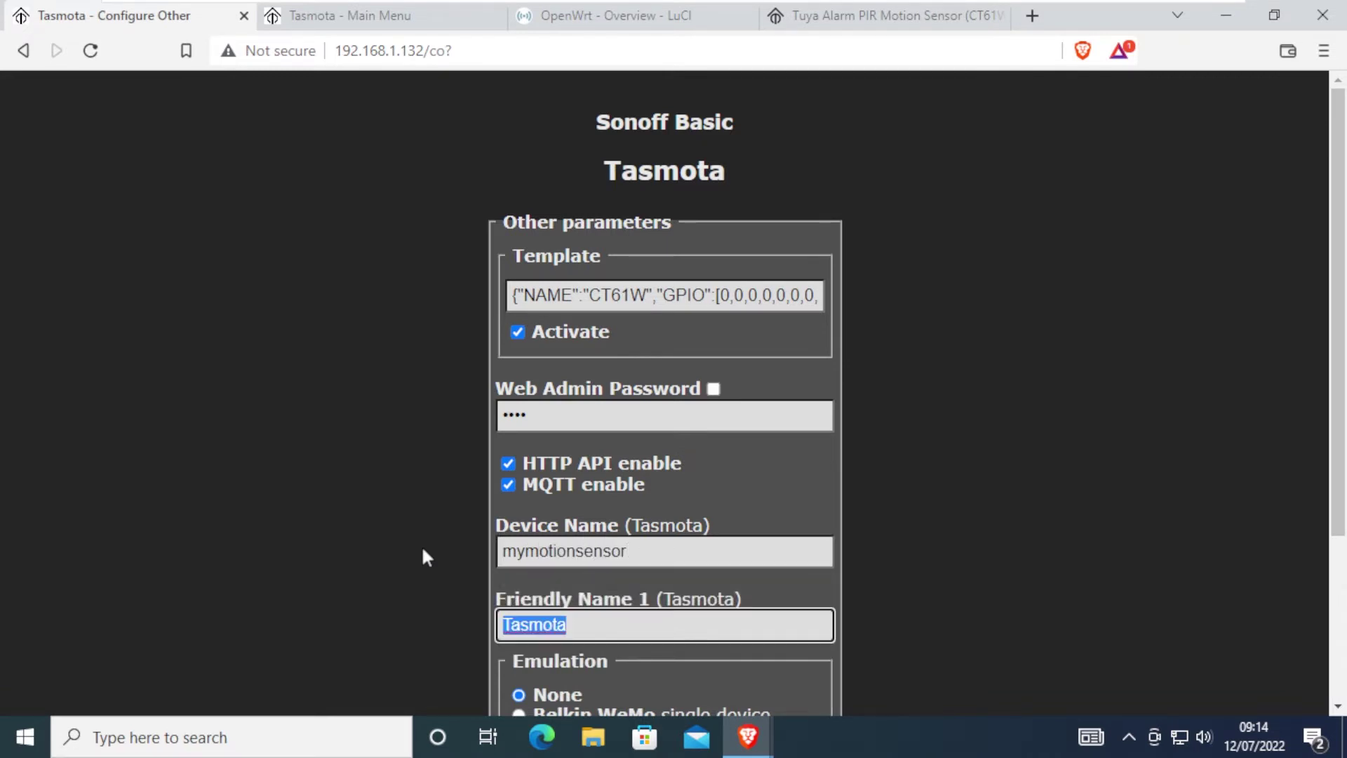
pyautogui.write('mymotionsensor')
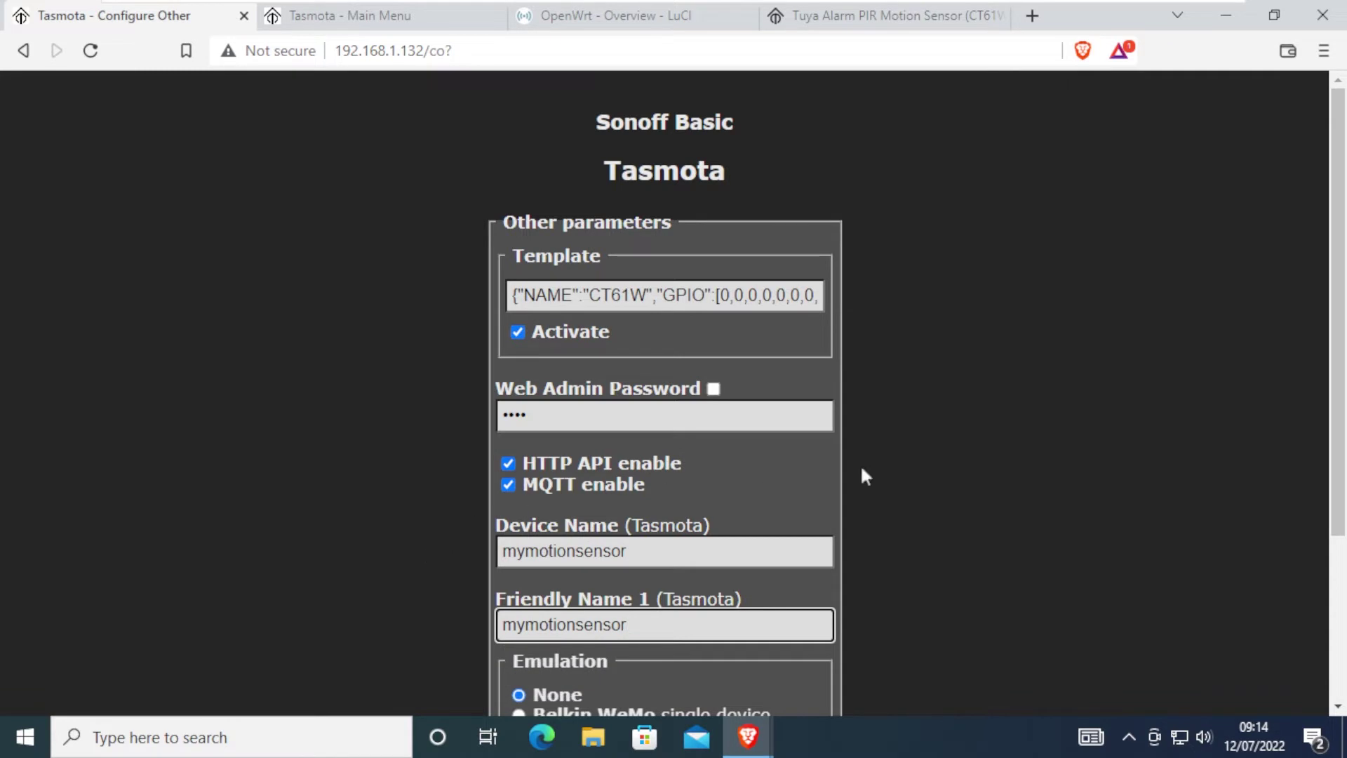
pyautogui.scroll(-3, 1026, 451)
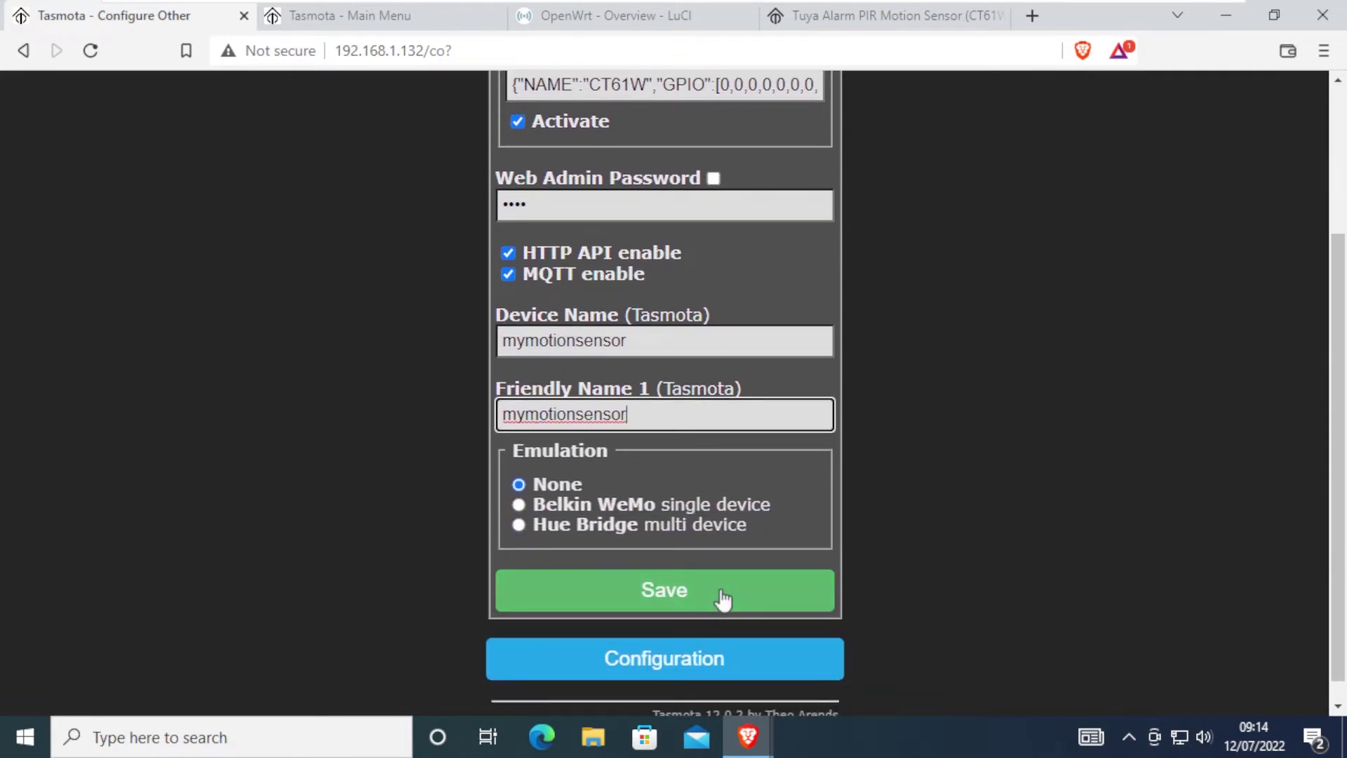
pyautogui.click(721, 592)
# On the CT61W template page, select the 'SwitchMode1 2' command for copying
pyautogui.click(865, 19)
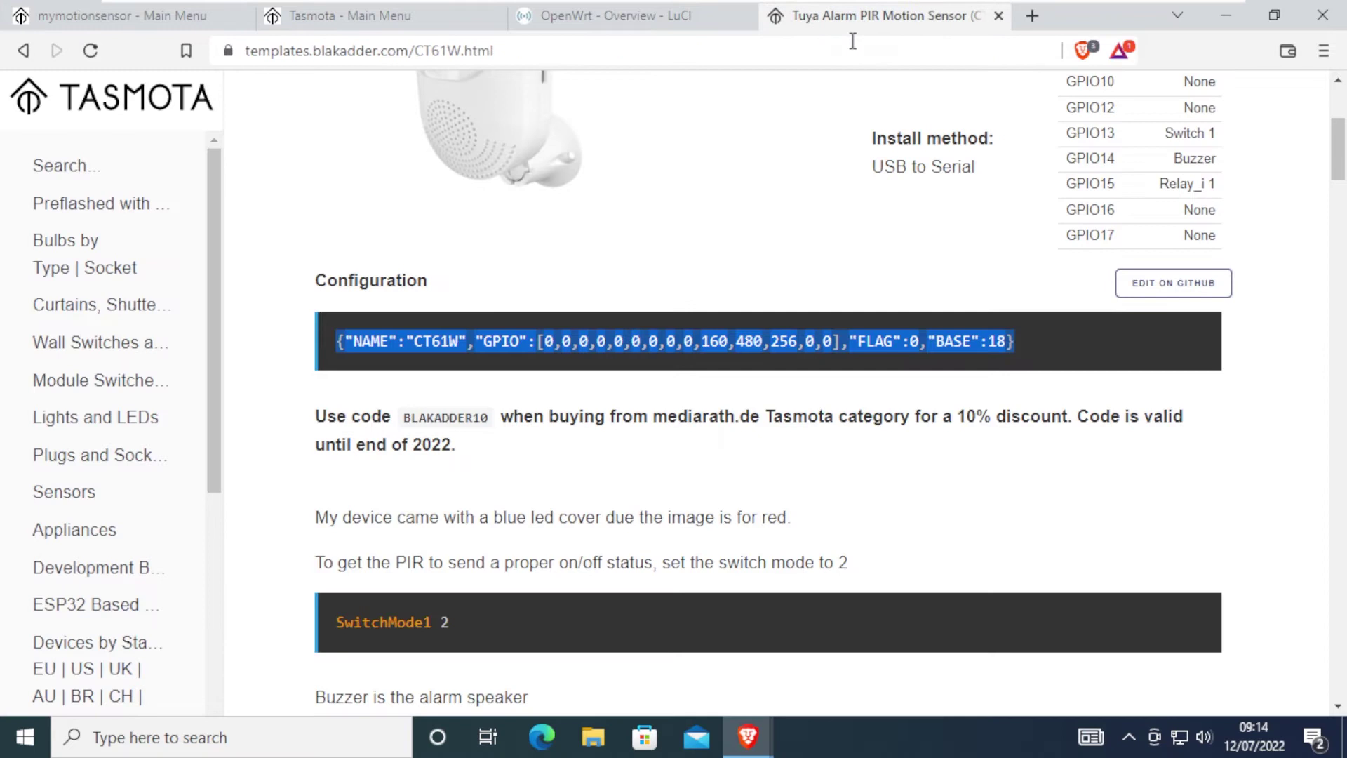
pyautogui.scroll(-2, 372, 477)
pyautogui.click(337, 457)
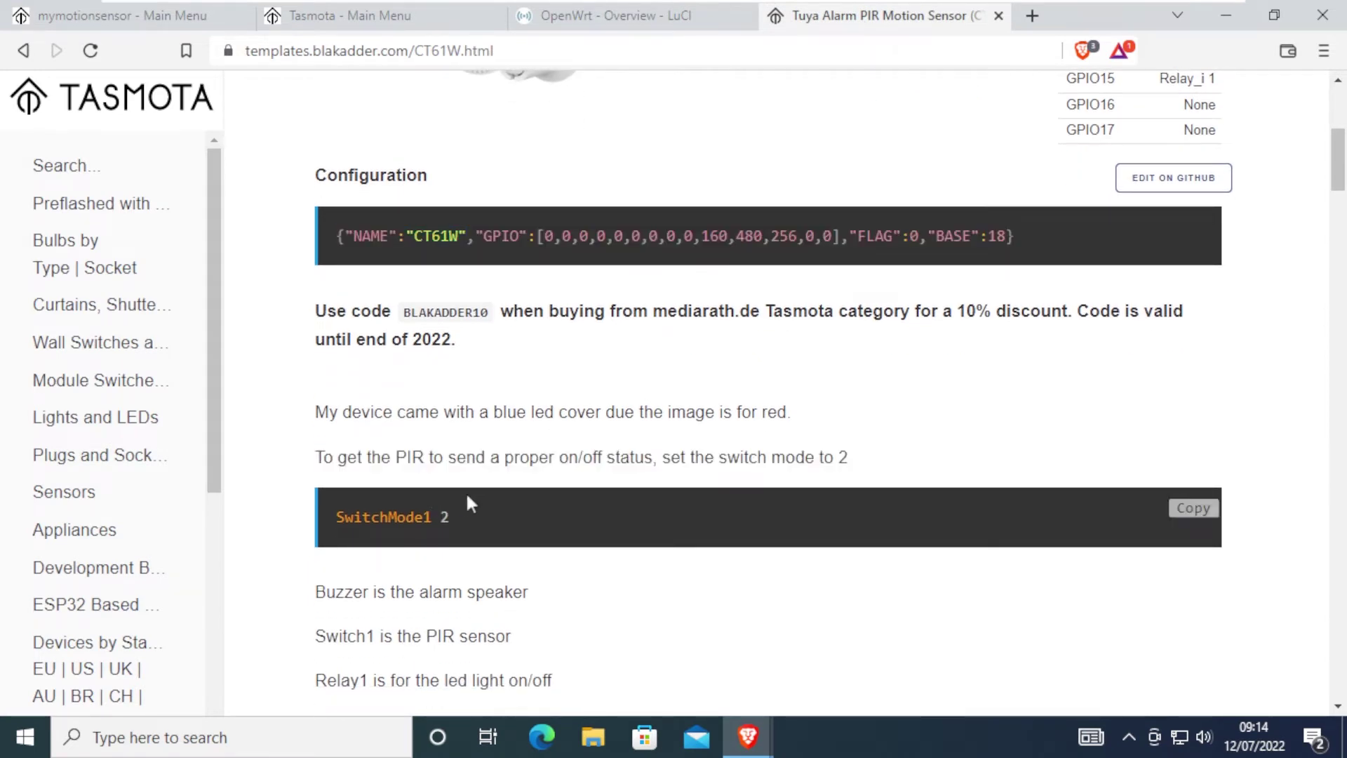
pyautogui.moveTo(487, 512); pyautogui.dragTo(332, 515)
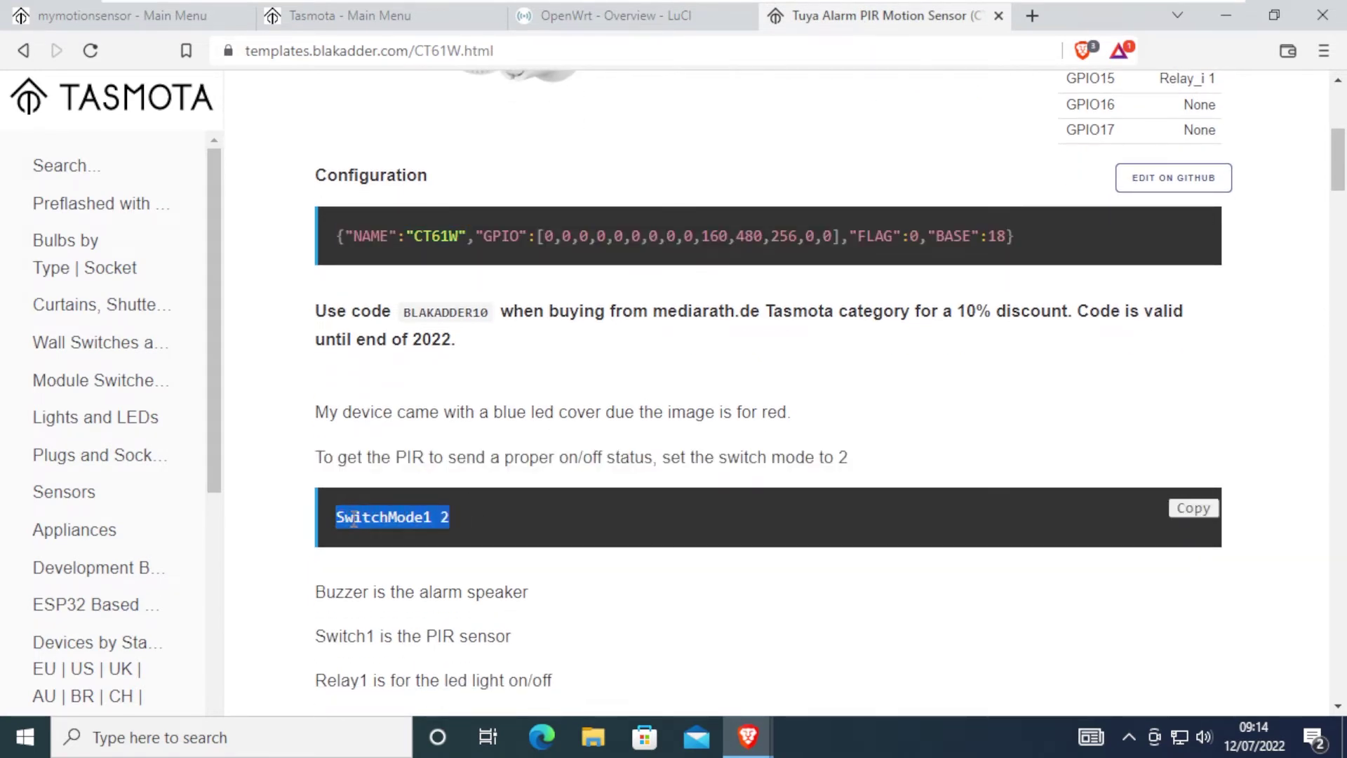
pyautogui.rightClick(354, 517)
# Copy 'SwitchMode1 2' and run it in the motion sensor's console
pyautogui.click(427, 537)
pyautogui.click(144, 24)
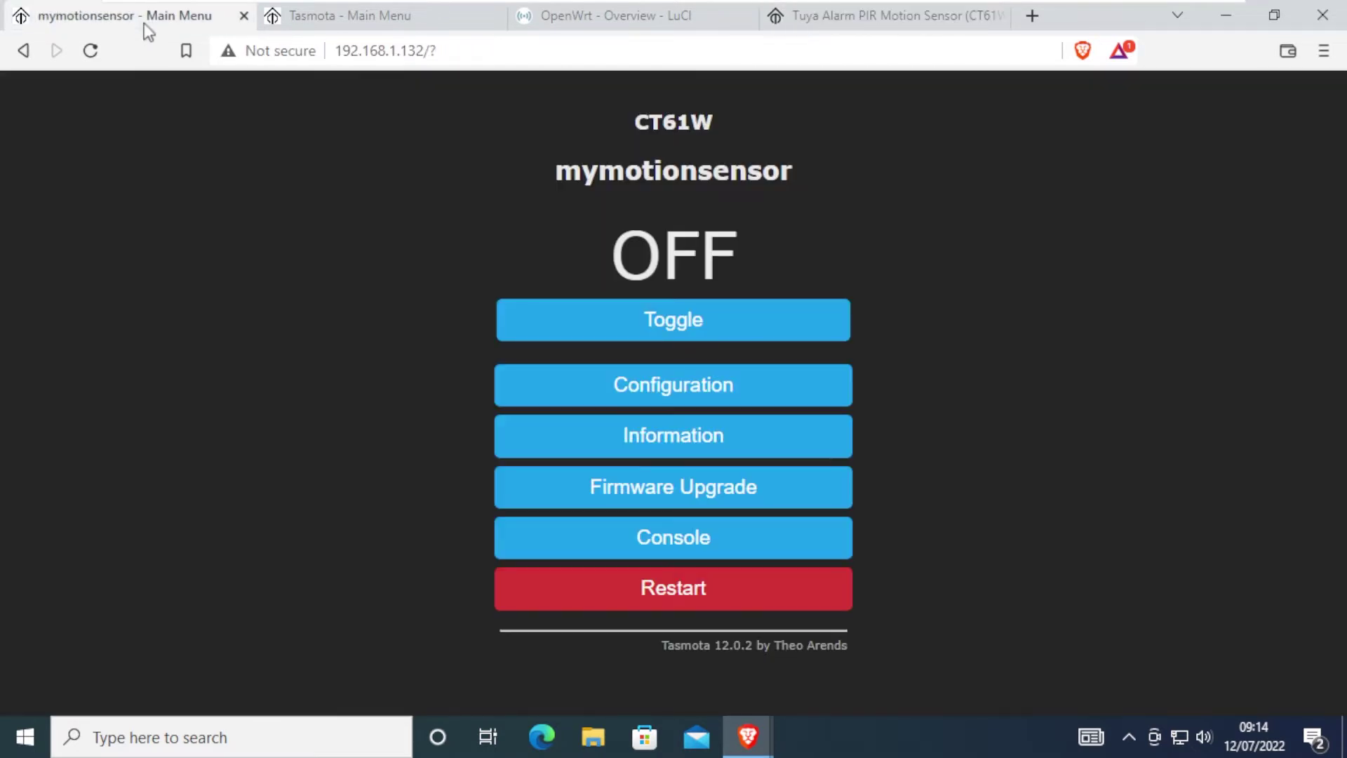
pyautogui.click(675, 552)
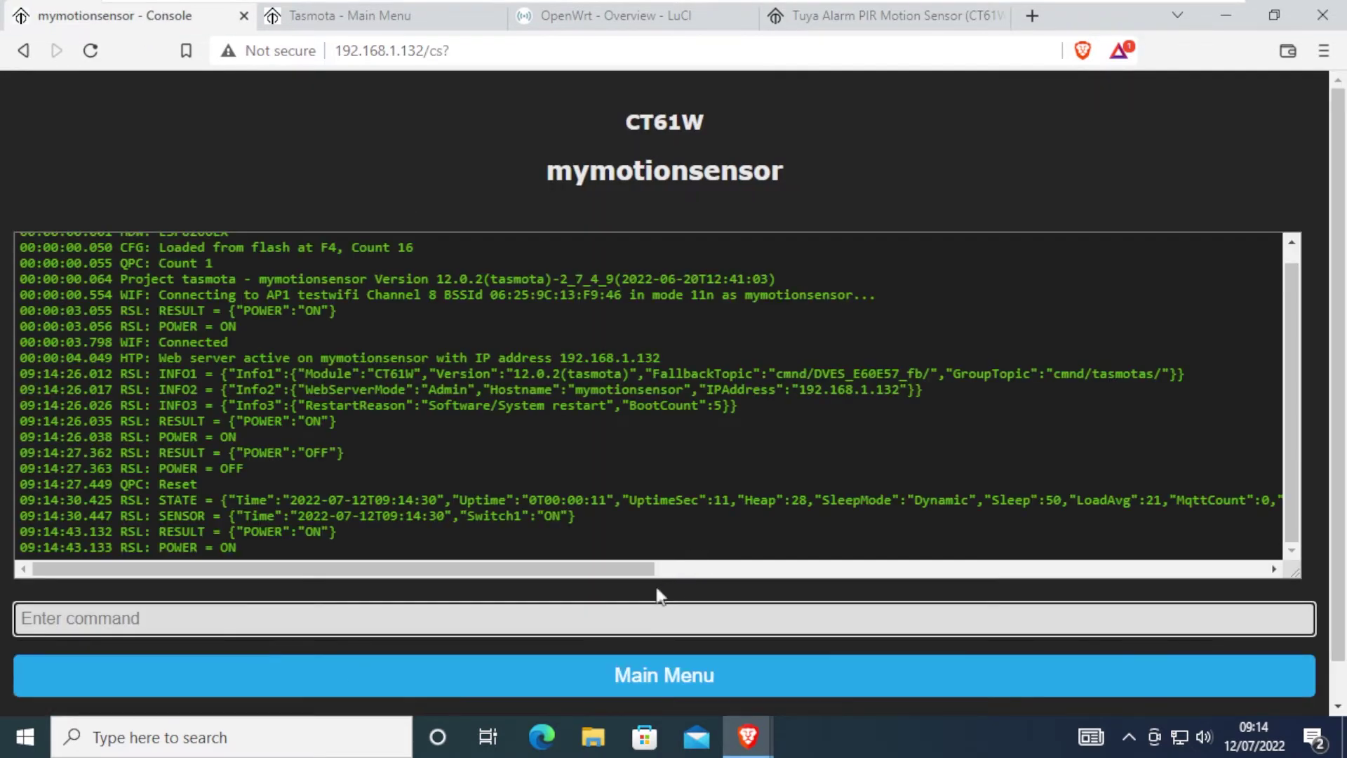
pyautogui.hotkey('ctrl', 'v')
pyautogui.press('Return')
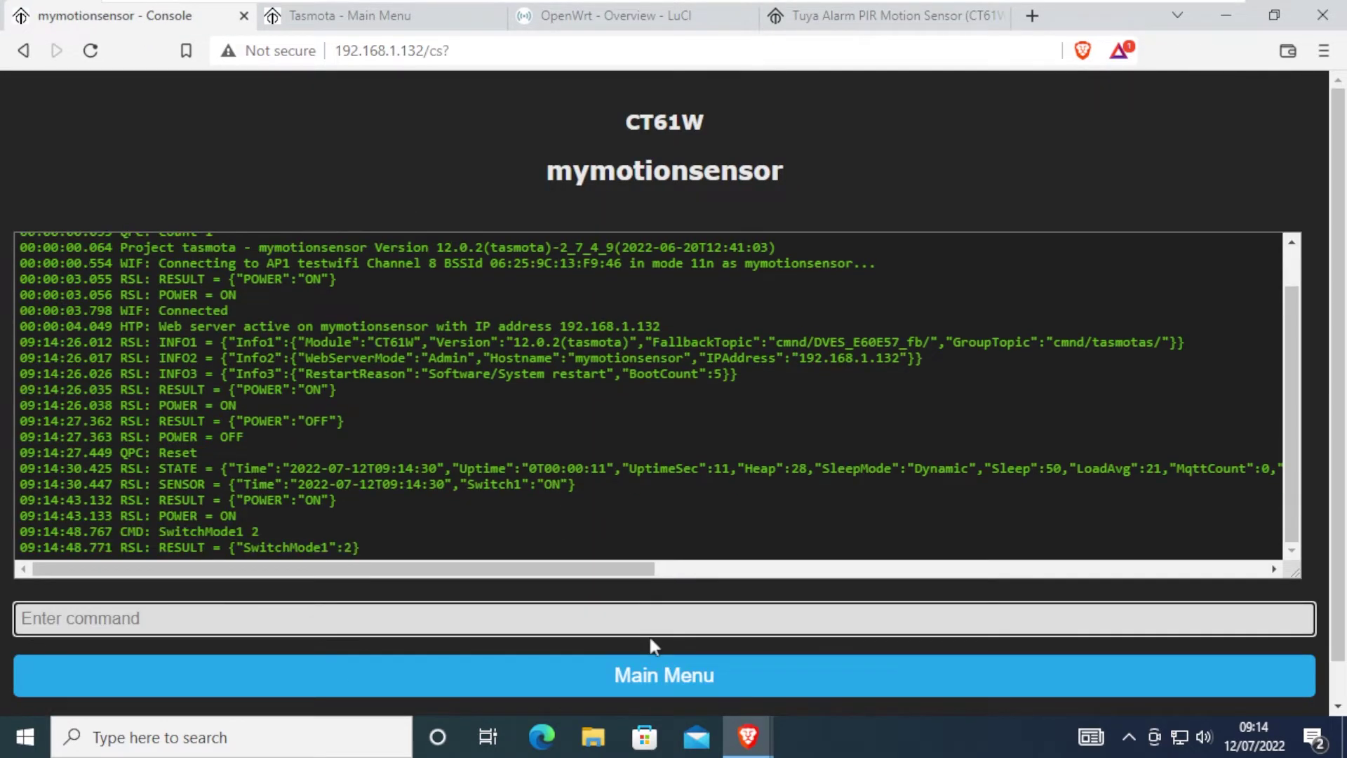
pyautogui.click(714, 684)
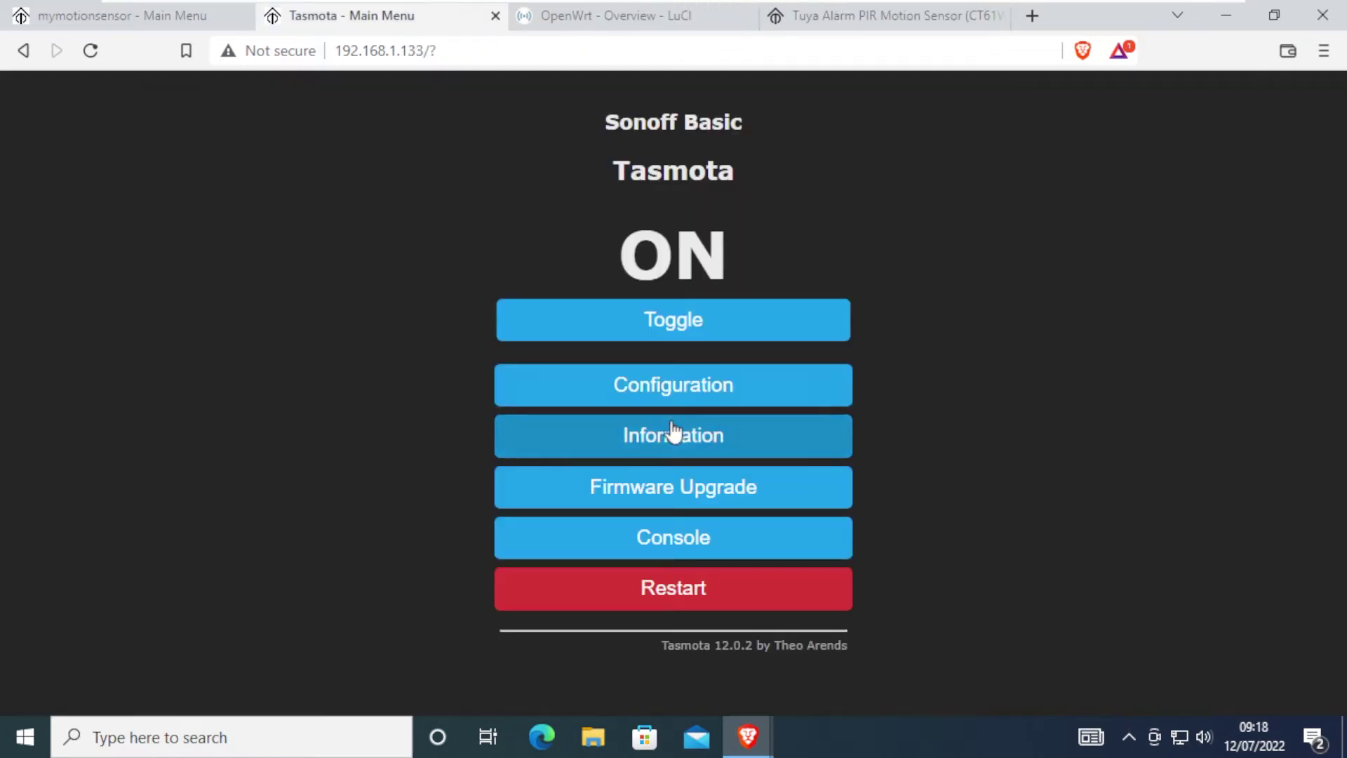
# Replace the plug's hostname %s-%04d with mylight in its WiFi settings and save
pyautogui.click(687, 400)
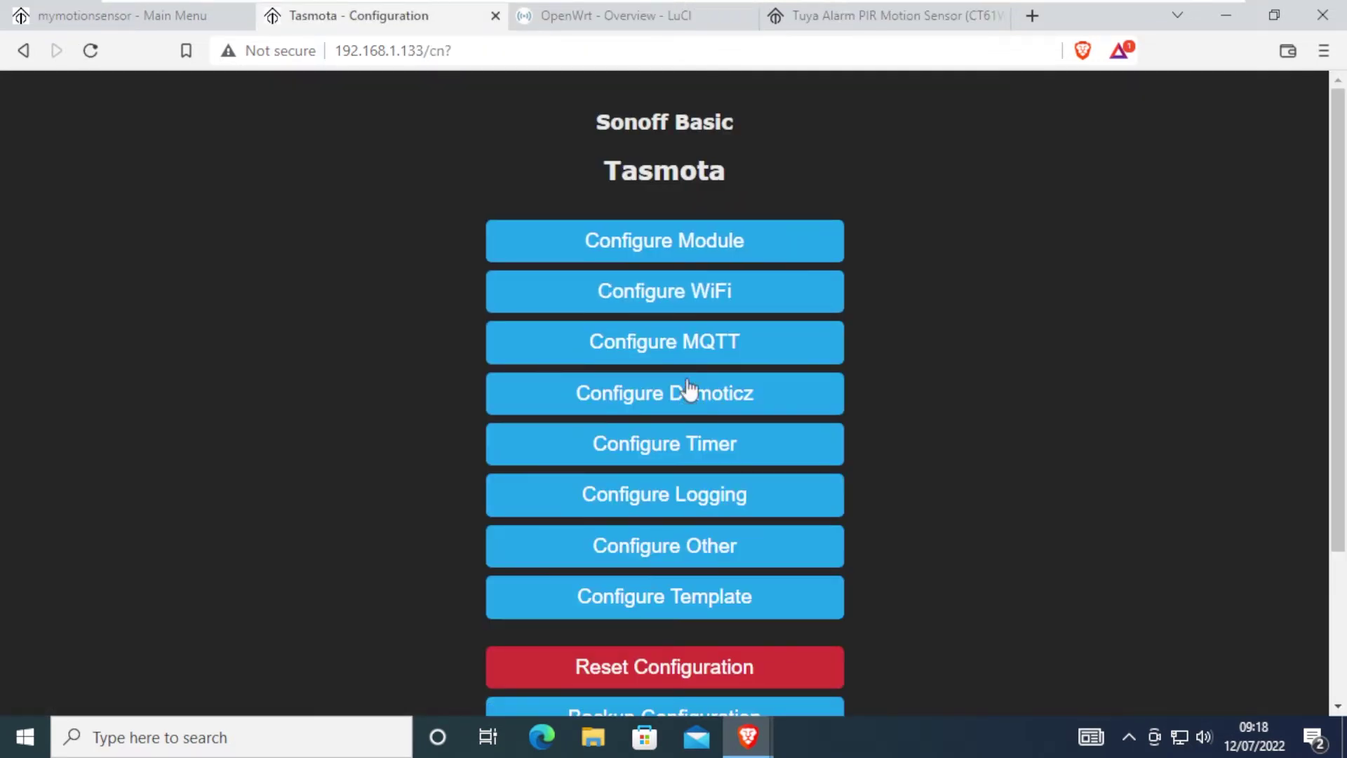
pyautogui.click(716, 294)
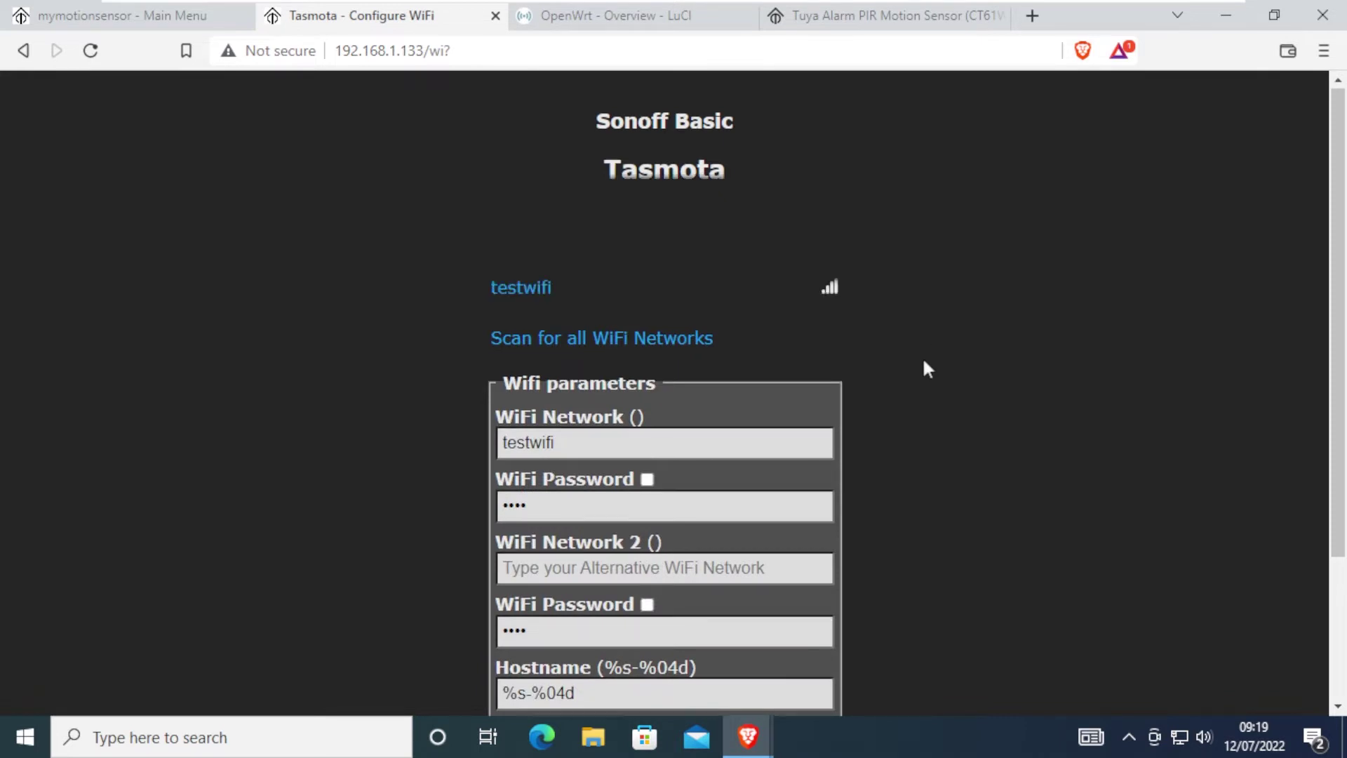
pyautogui.scroll(-3, 922, 356)
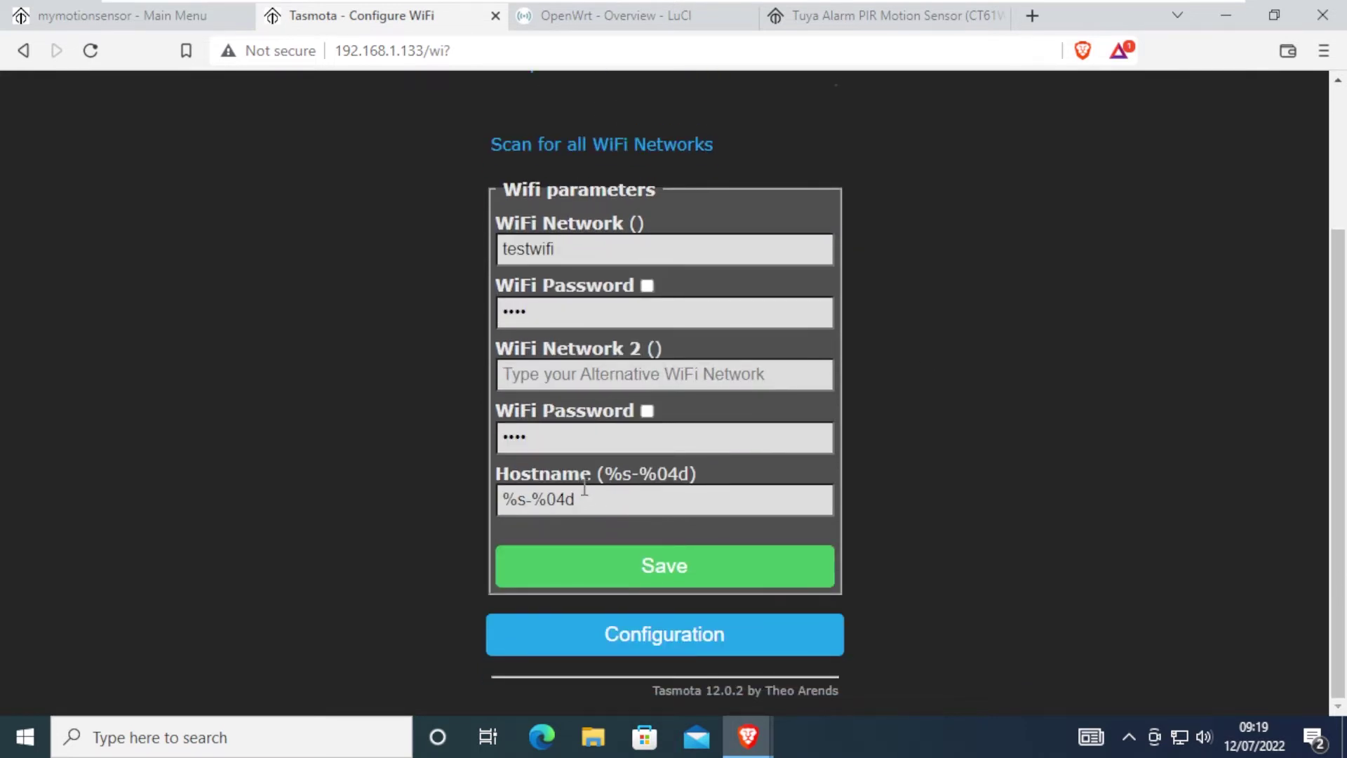
pyautogui.moveTo(587, 499); pyautogui.dragTo(468, 499)
pyautogui.write('mylight')
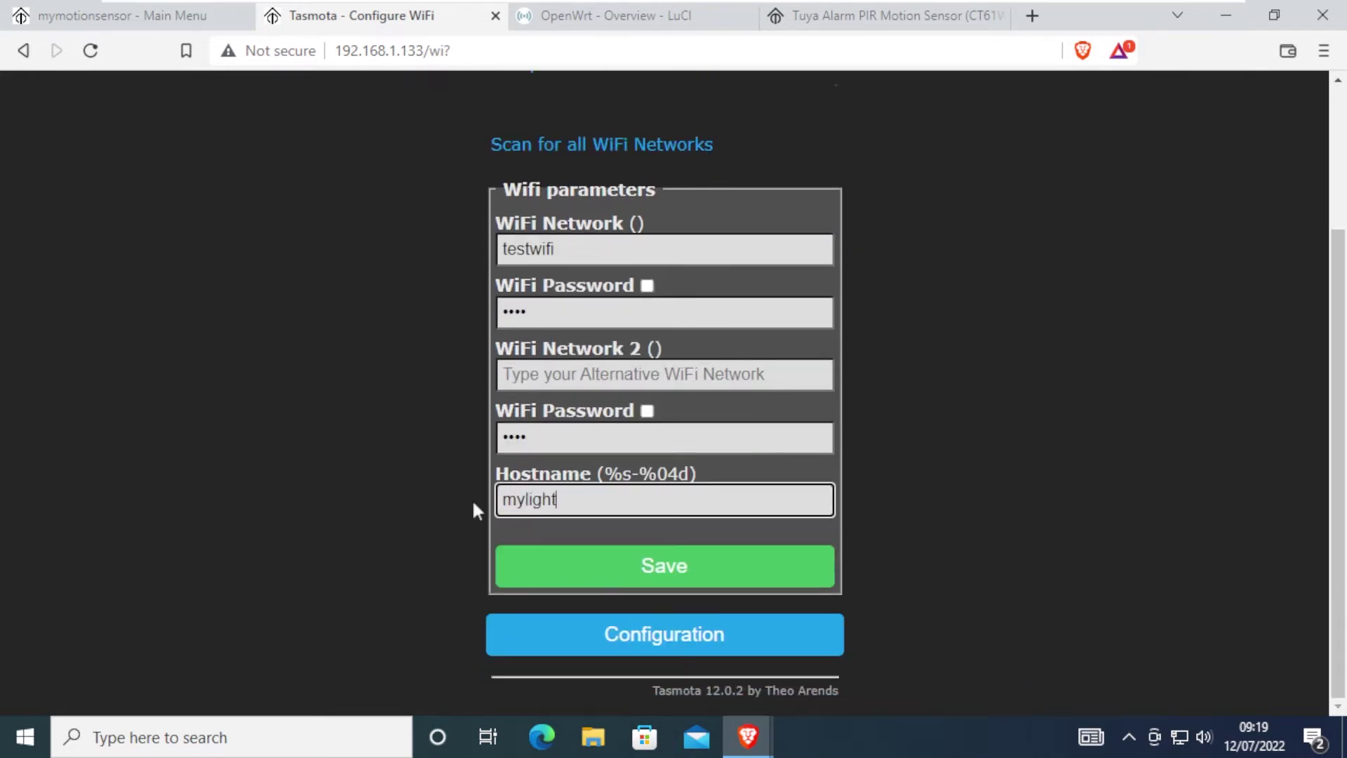
pyautogui.click(666, 575)
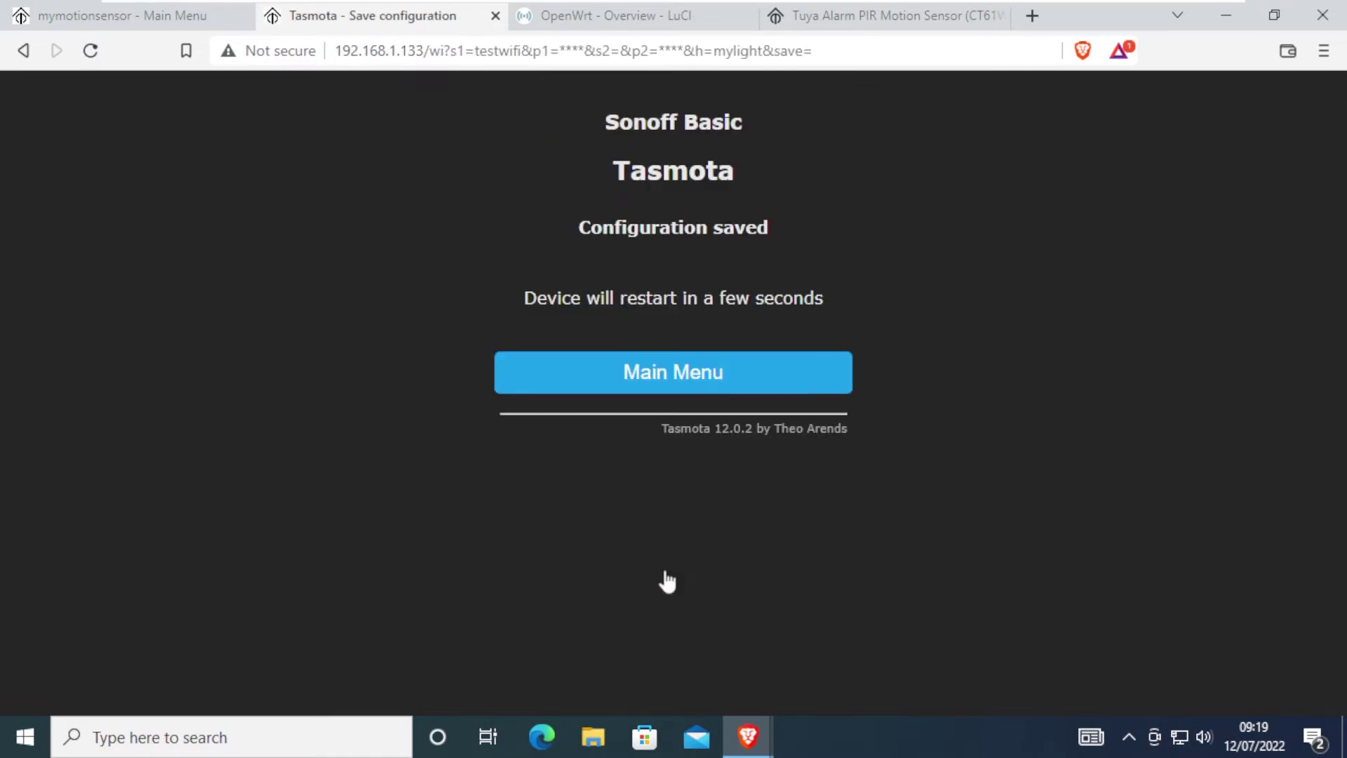
pyautogui.click(698, 394)
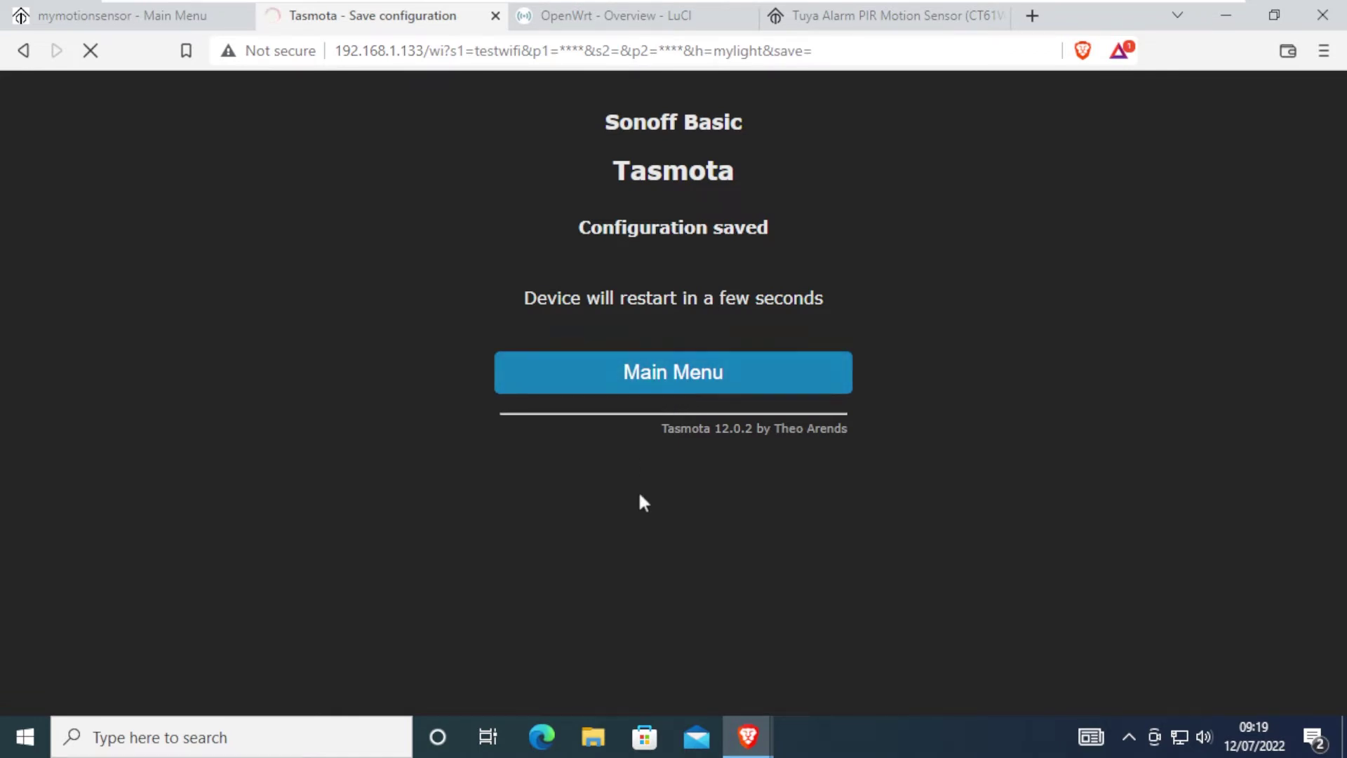
# Open the plug's Configure Other page and copy the Gosund 13A Power Monitoring Plug (UP111) template JSON
pyautogui.click(607, 400)
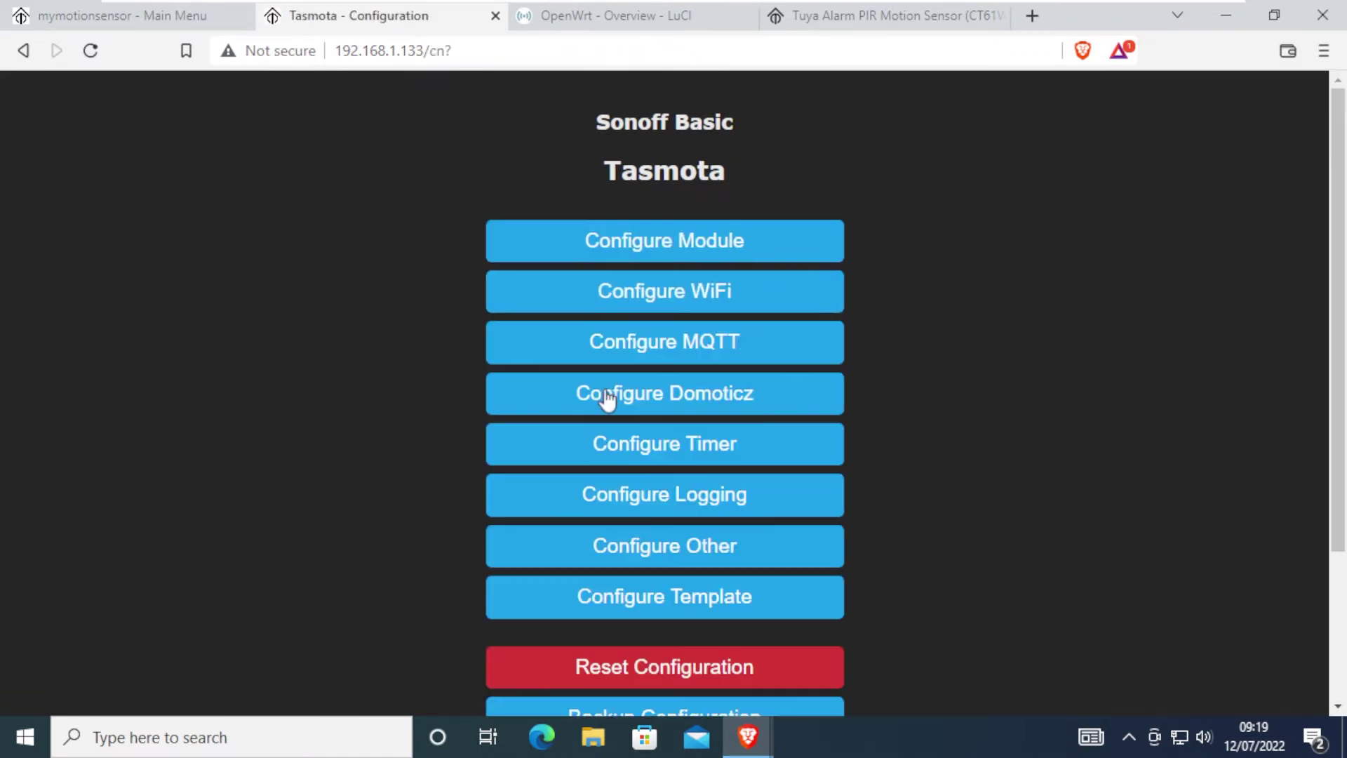
pyautogui.click(770, 554)
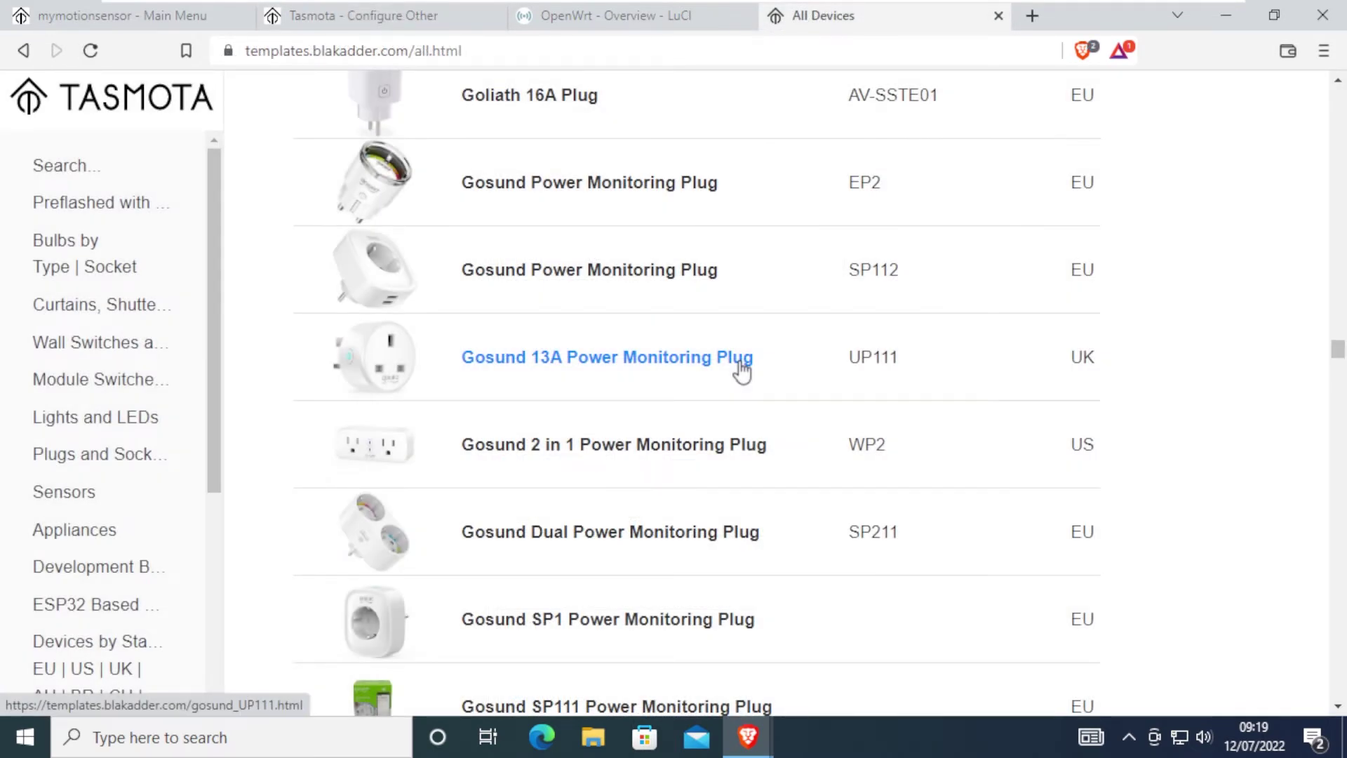
pyautogui.click(742, 357)
pyautogui.scroll(-3, 744, 372)
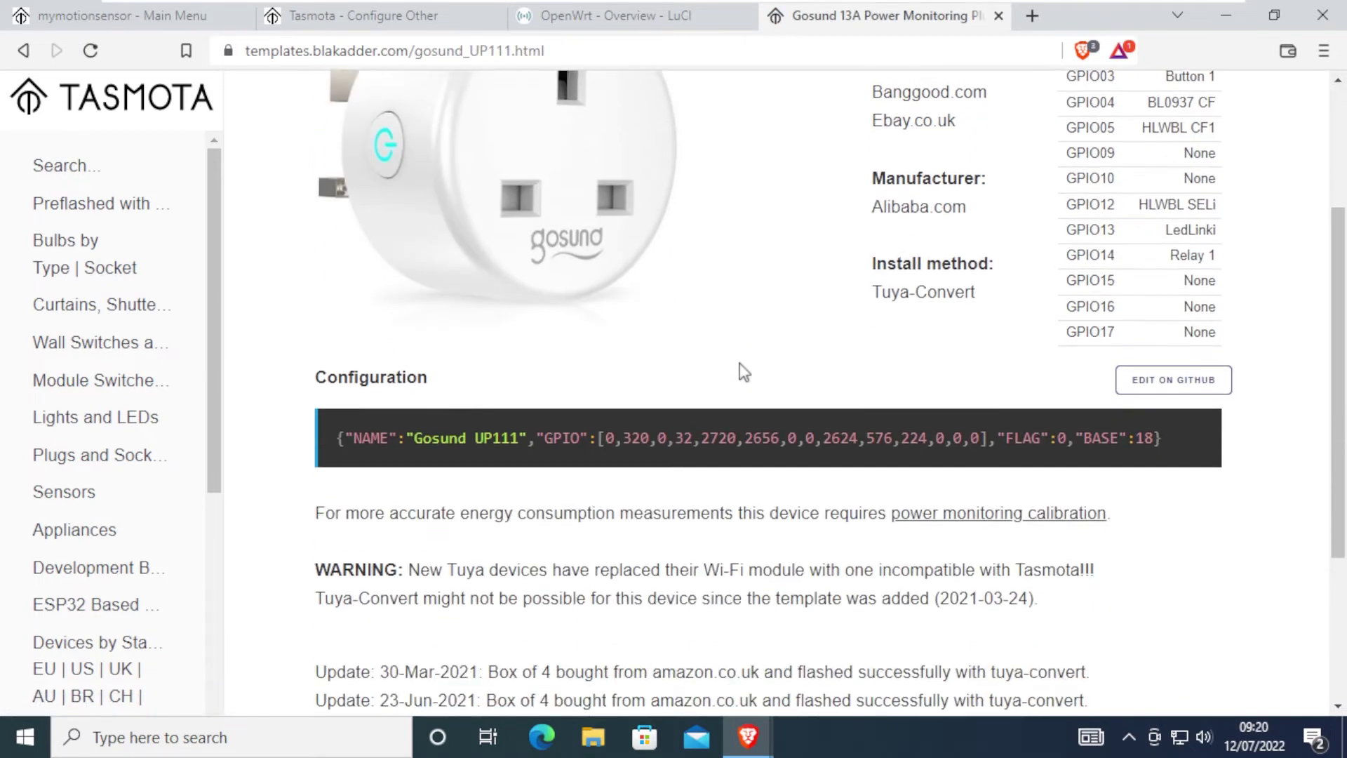
pyautogui.scroll(-1, 743, 371)
pyautogui.tripleClick(1118, 342)
pyautogui.rightClick(1118, 341)
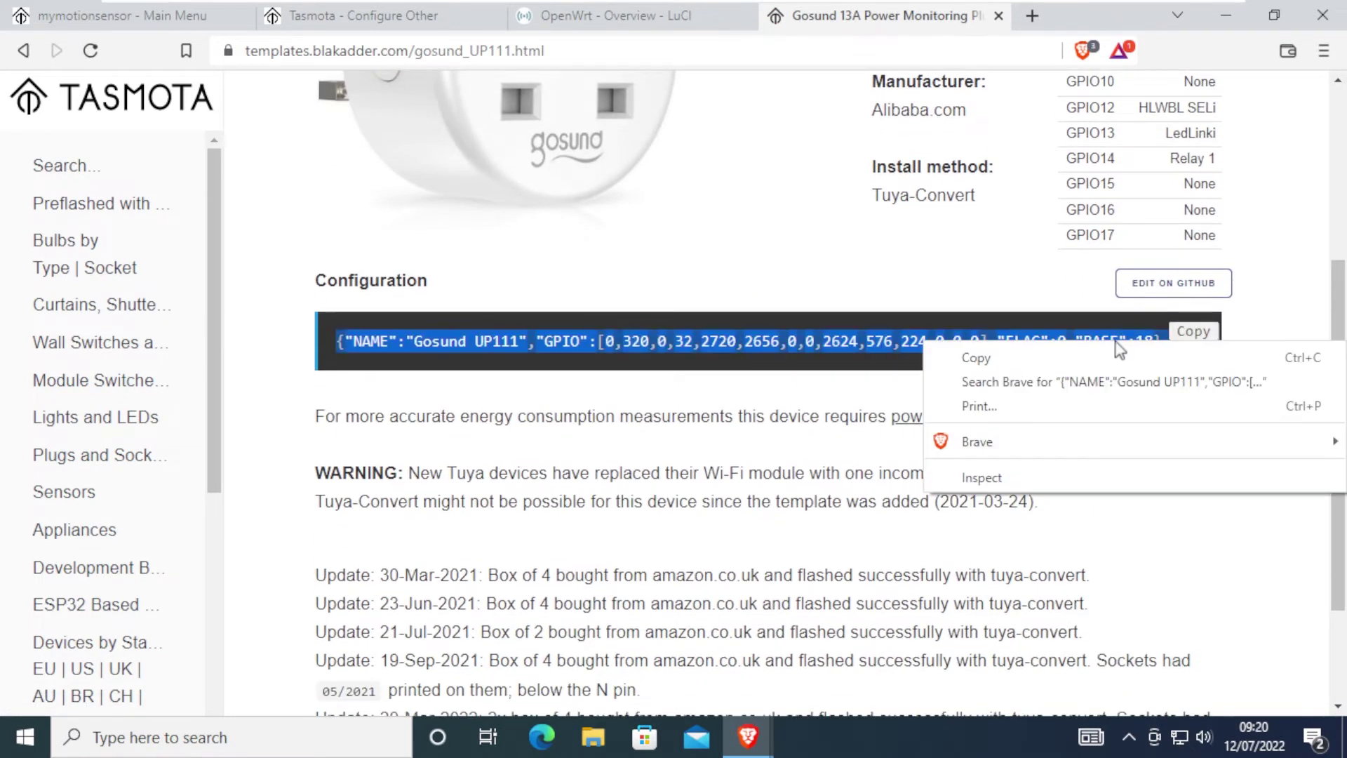
pyautogui.click(1115, 357)
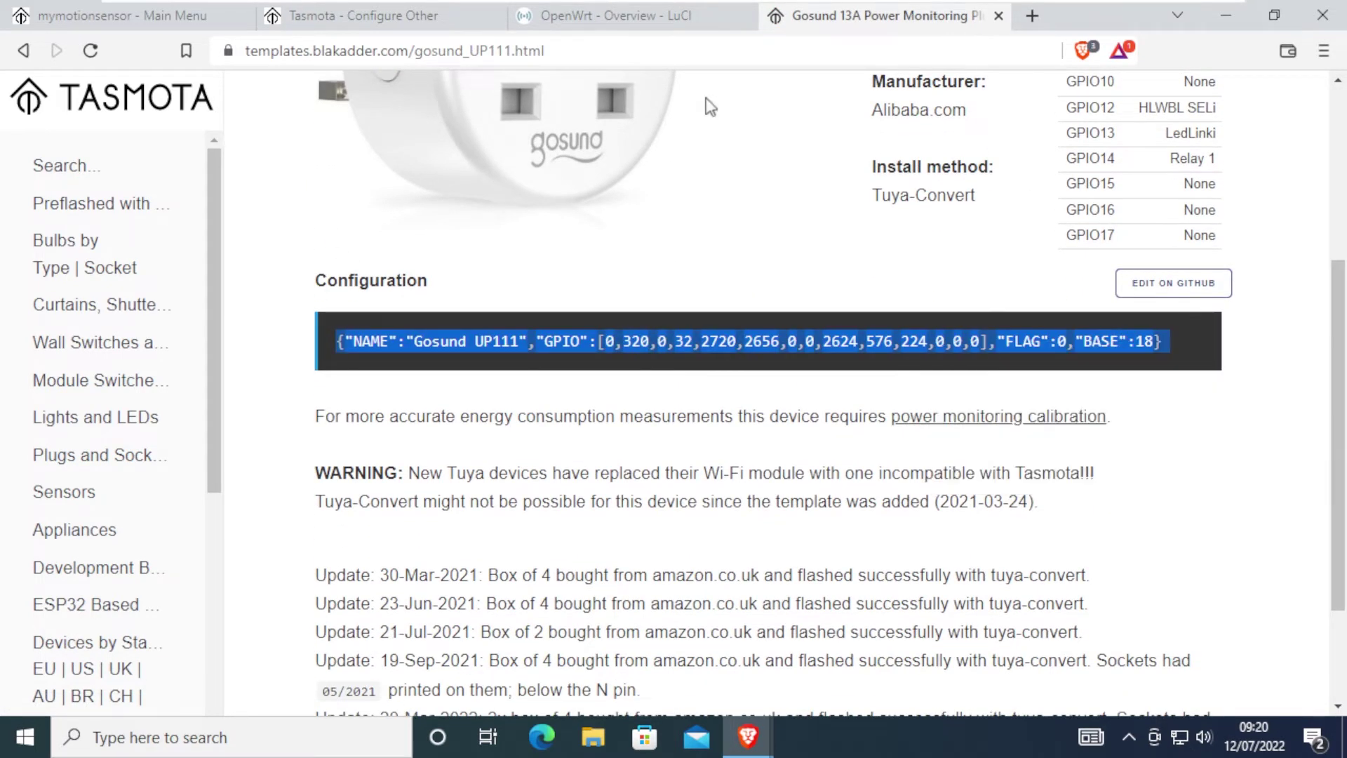
pyautogui.click(393, 21)
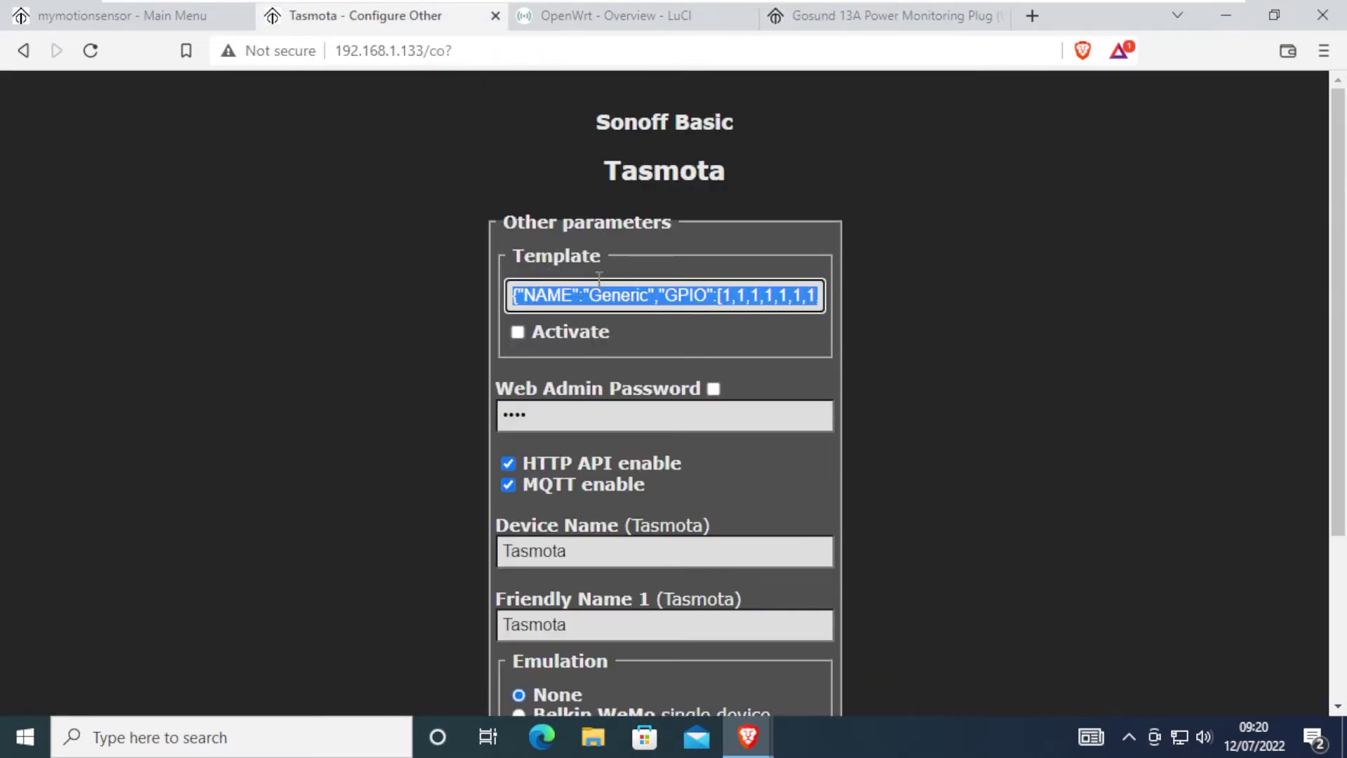
# Replace the Generic template with the Gosund UP111 JSON and activate it
pyautogui.press('BackSpace')
pyautogui.hotkey('ctrl', 'v')
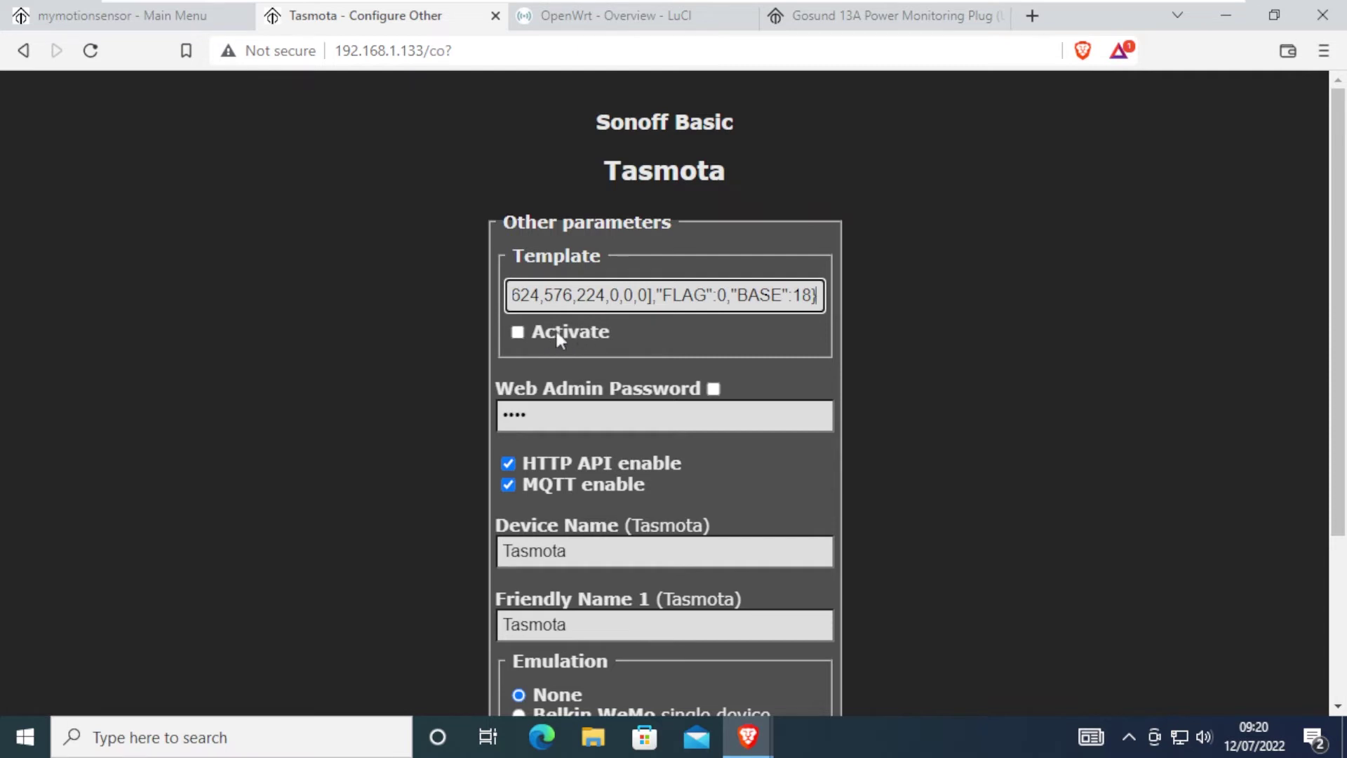
pyautogui.click(517, 333)
# Set Device Name and Friendly Name 1 to mylight and save
pyautogui.scroll(-3, 656, 366)
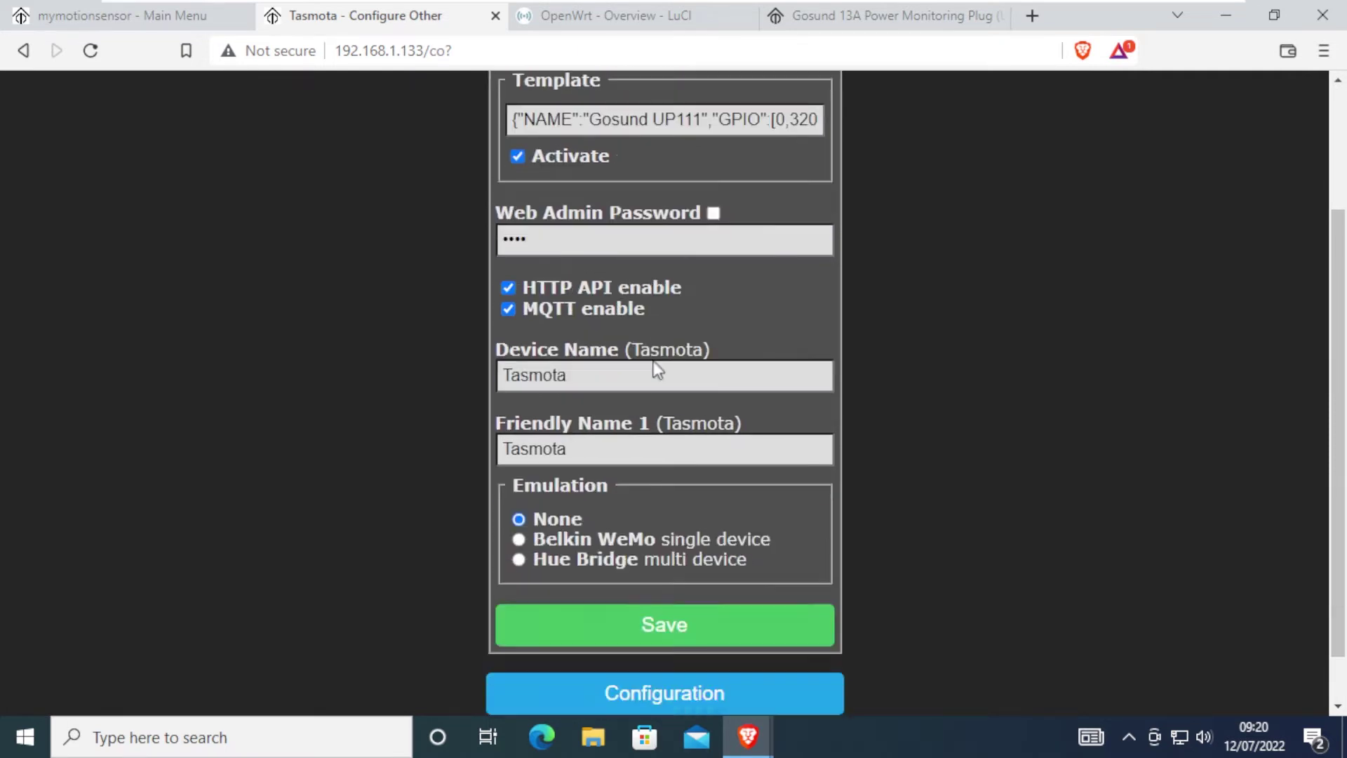
pyautogui.doubleClick(608, 341)
pyautogui.write('mylight')
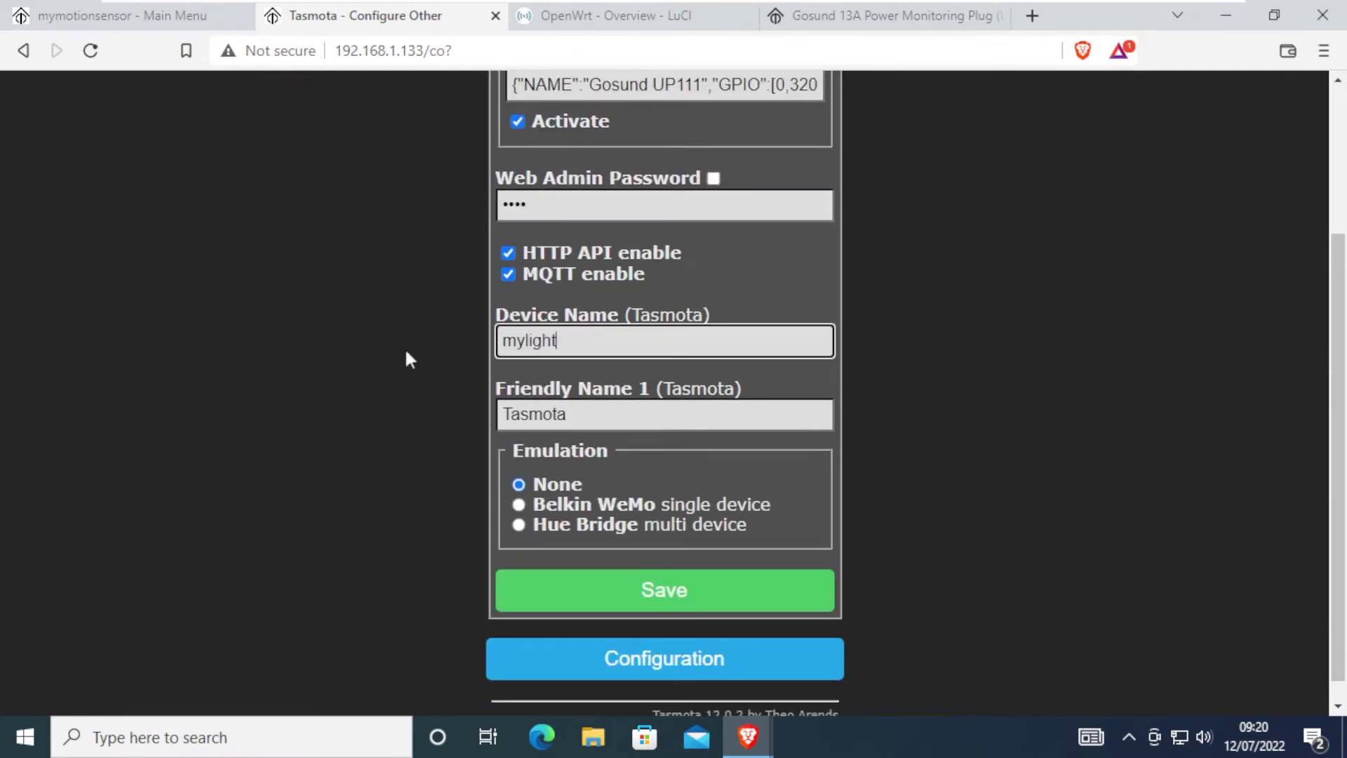
pyautogui.press('Tab')
pyautogui.write('mylight')
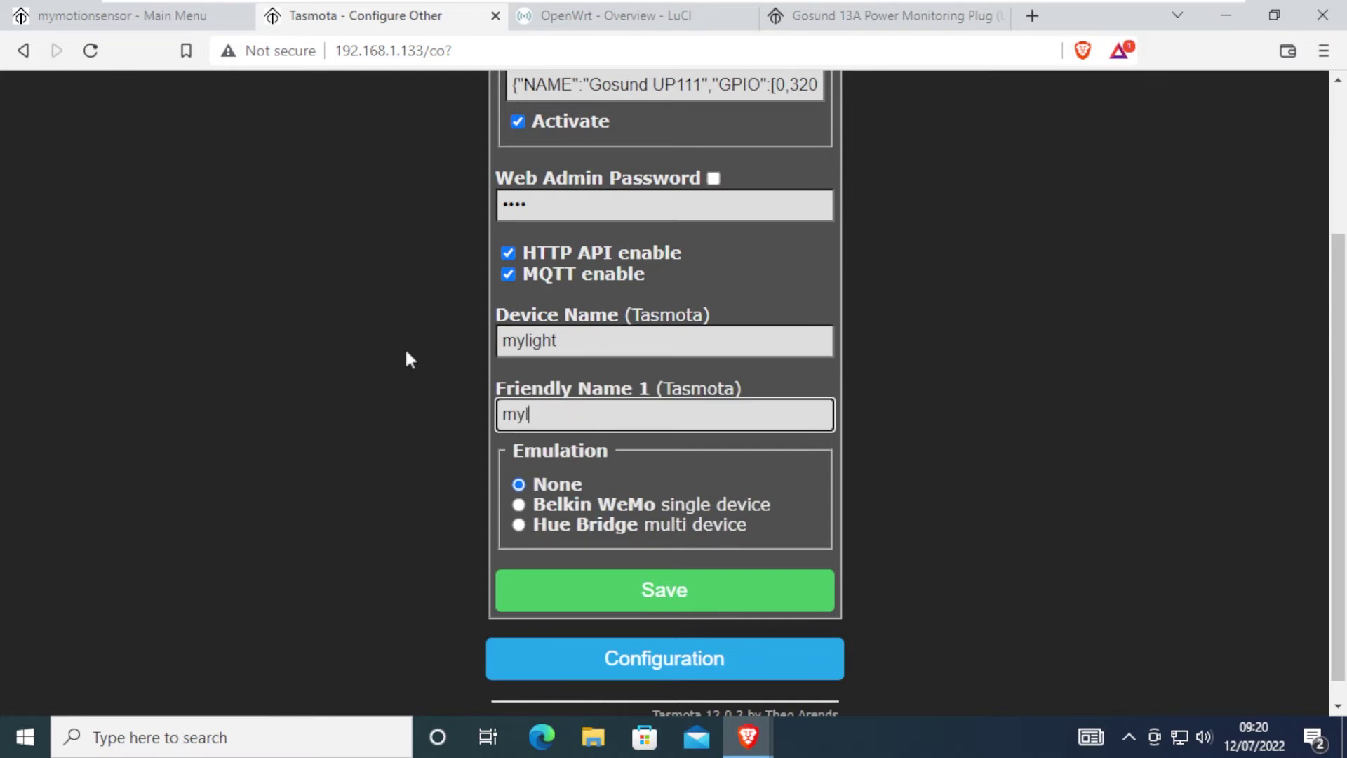
pyautogui.click(738, 596)
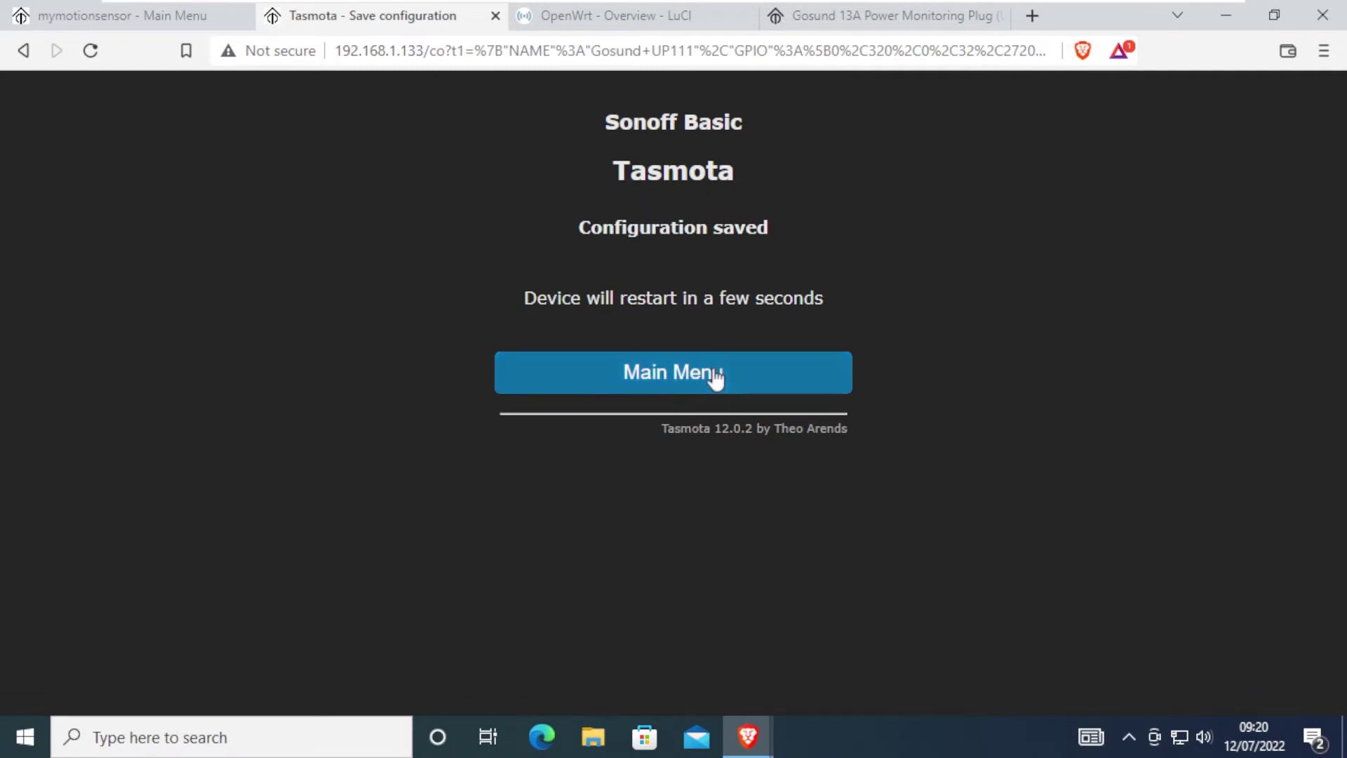
pyautogui.click(768, 381)
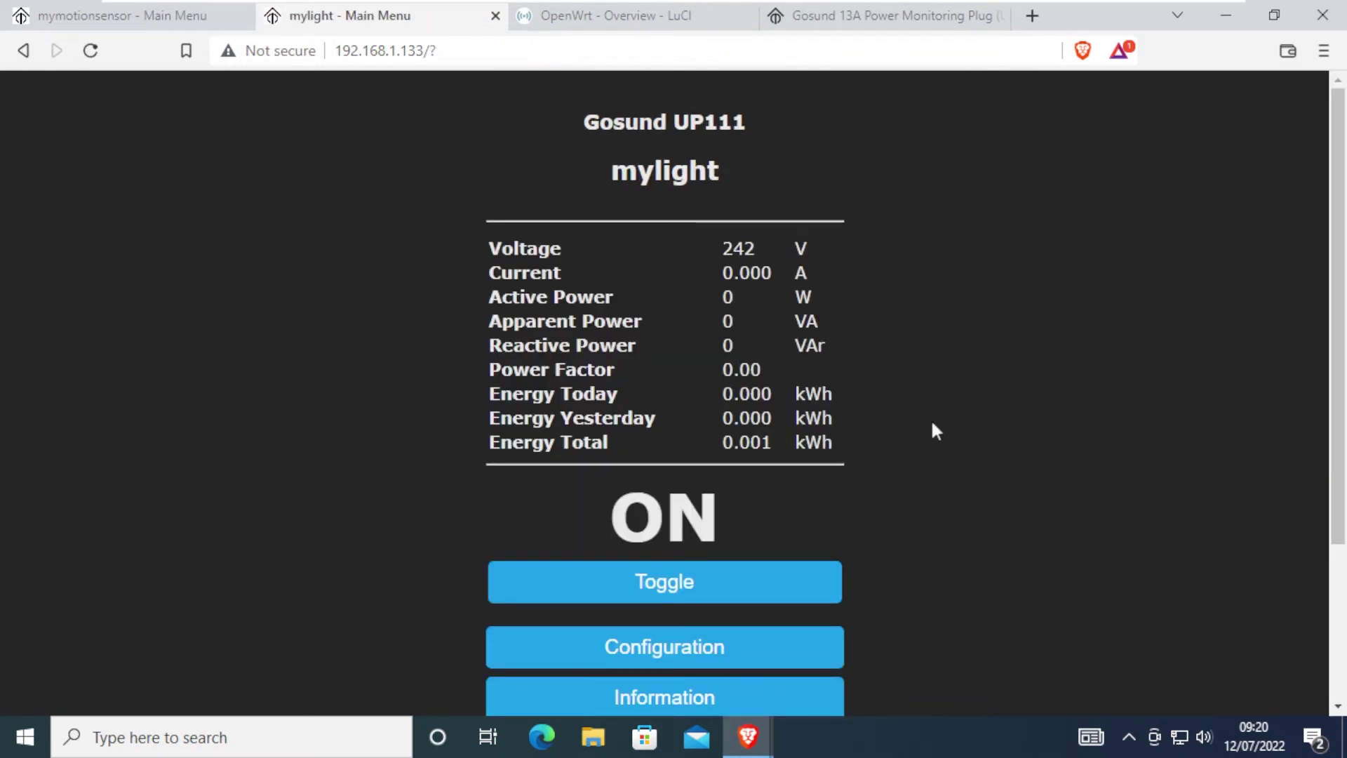
pyautogui.click(460, 54)
pyautogui.write('http')
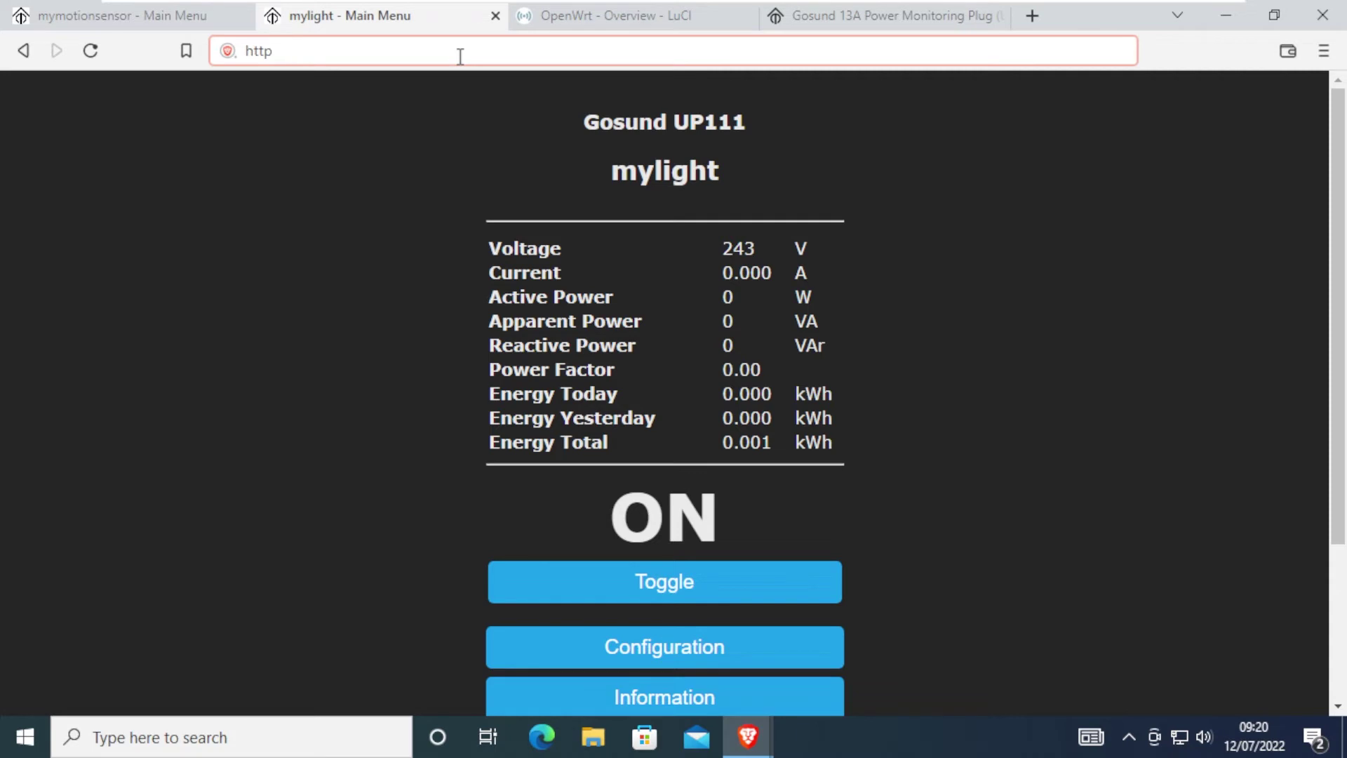
pyautogui.write('://mylight')
pyautogui.press('Return')
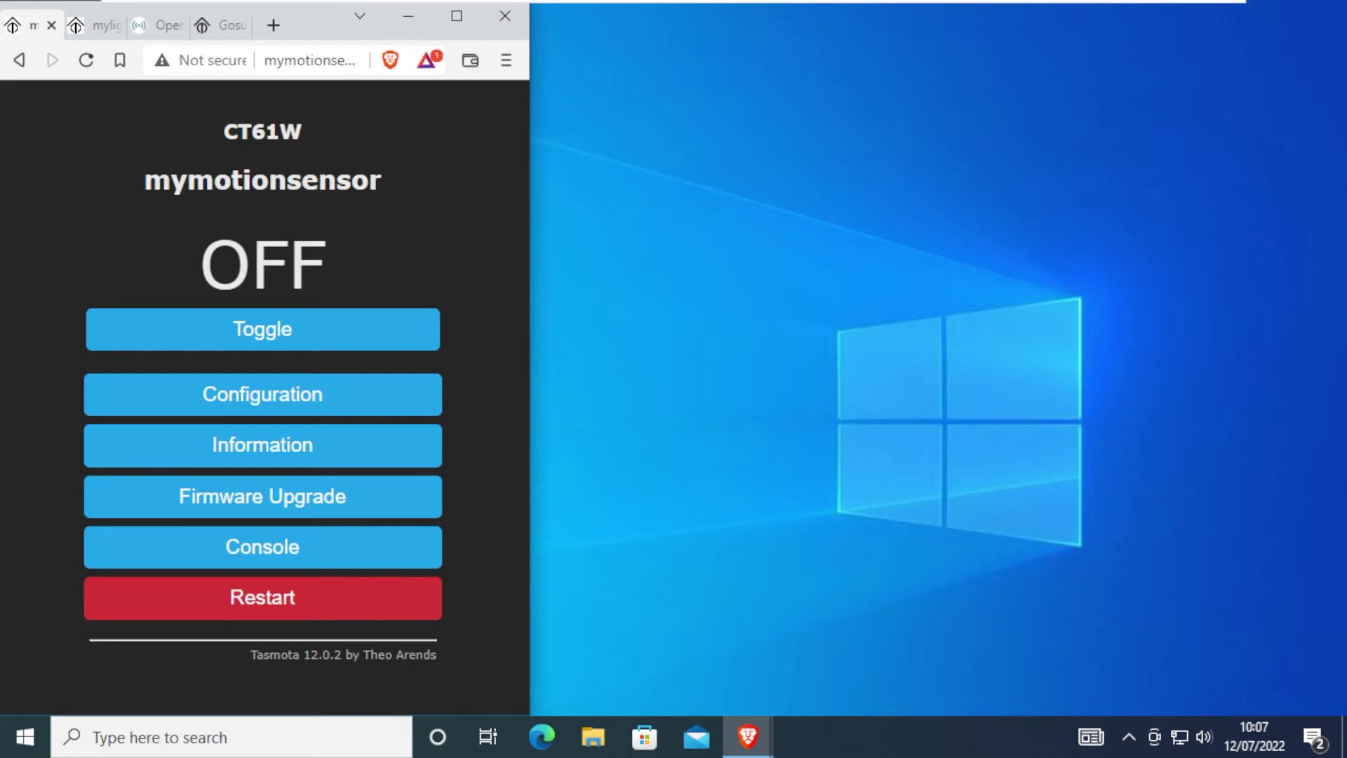
# Open the mymotionsensor console from its main menu
pyautogui.click(364, 553)
pyautogui.click(279, 547)
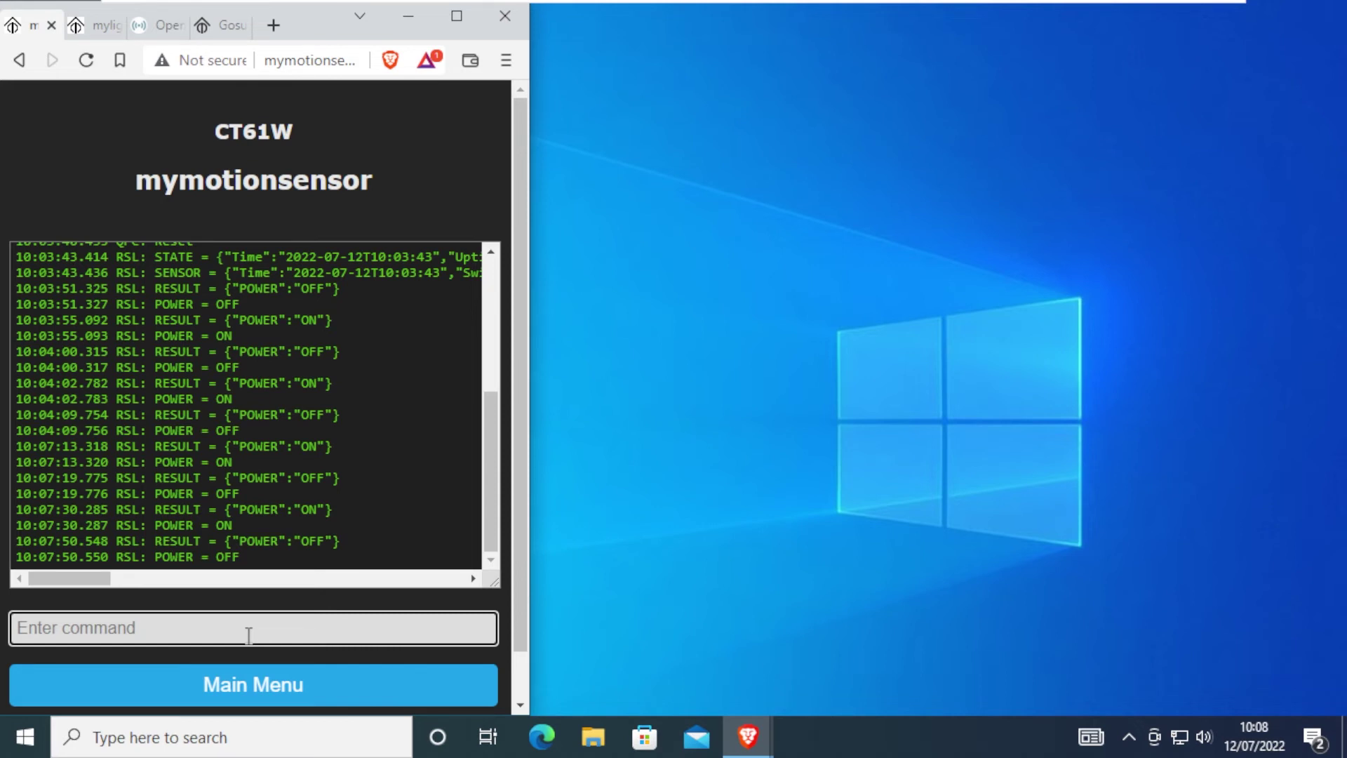
# Paste the Rule1 text into the console command field and select the mylight device name
pyautogui.write('ON Rules#Timer=1 DO WebSend [mylight] Power OFF ENDON')
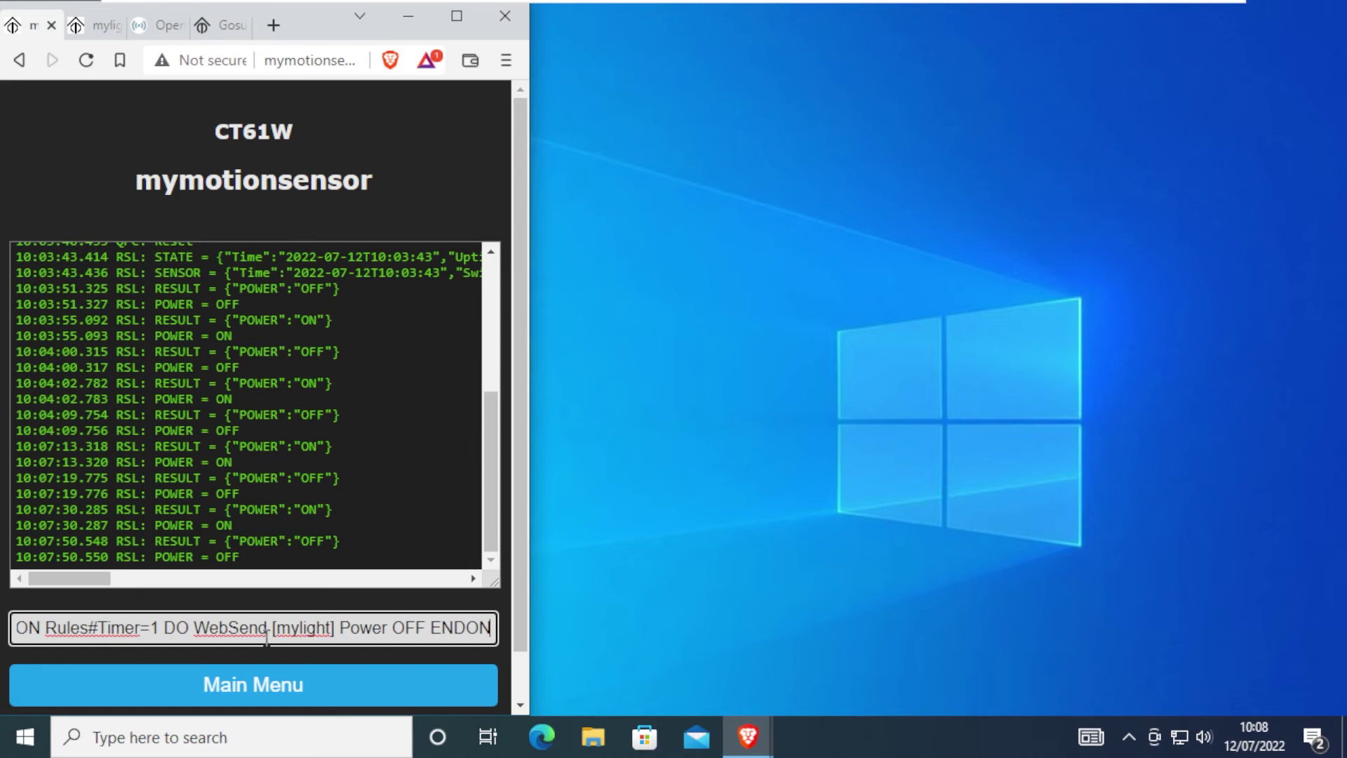
pyautogui.press('Up')
pyautogui.doubleClick(419, 627)
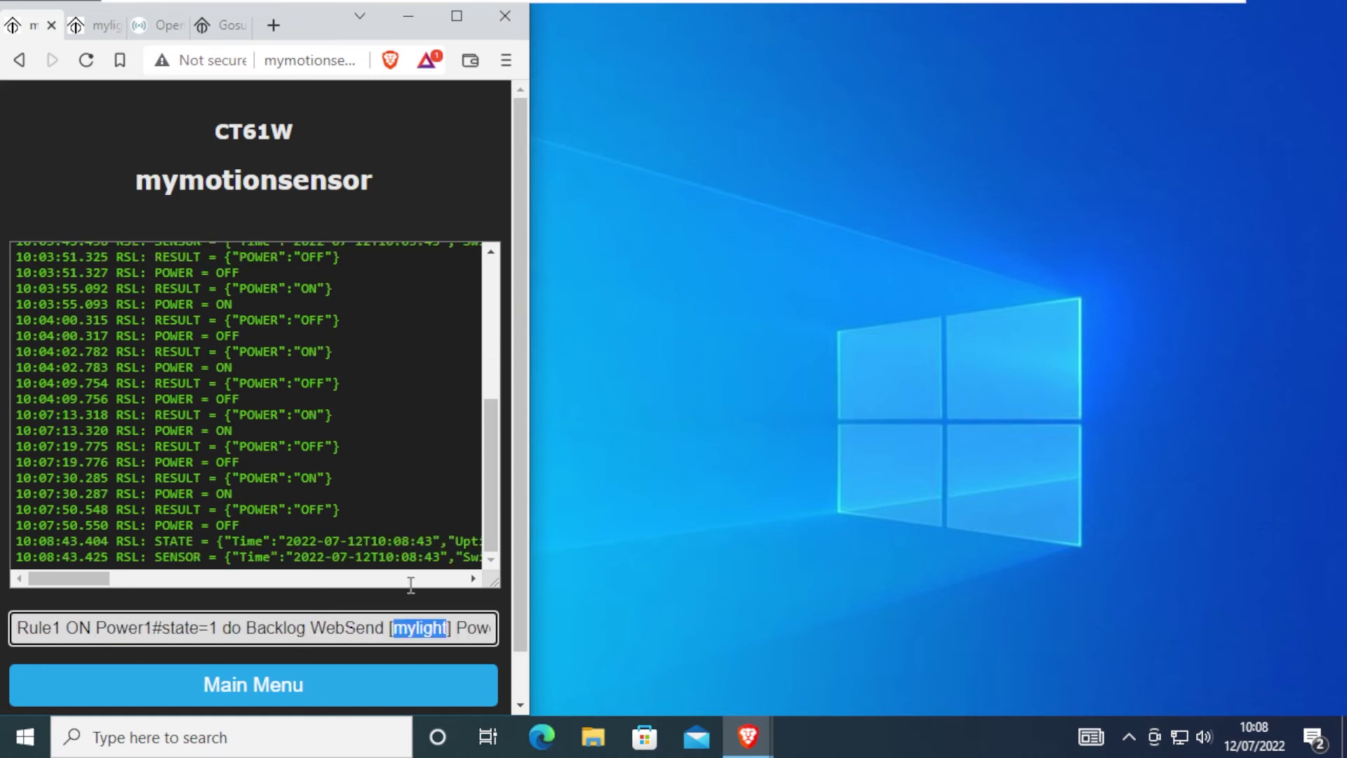
pyautogui.write('192.168.1.133')
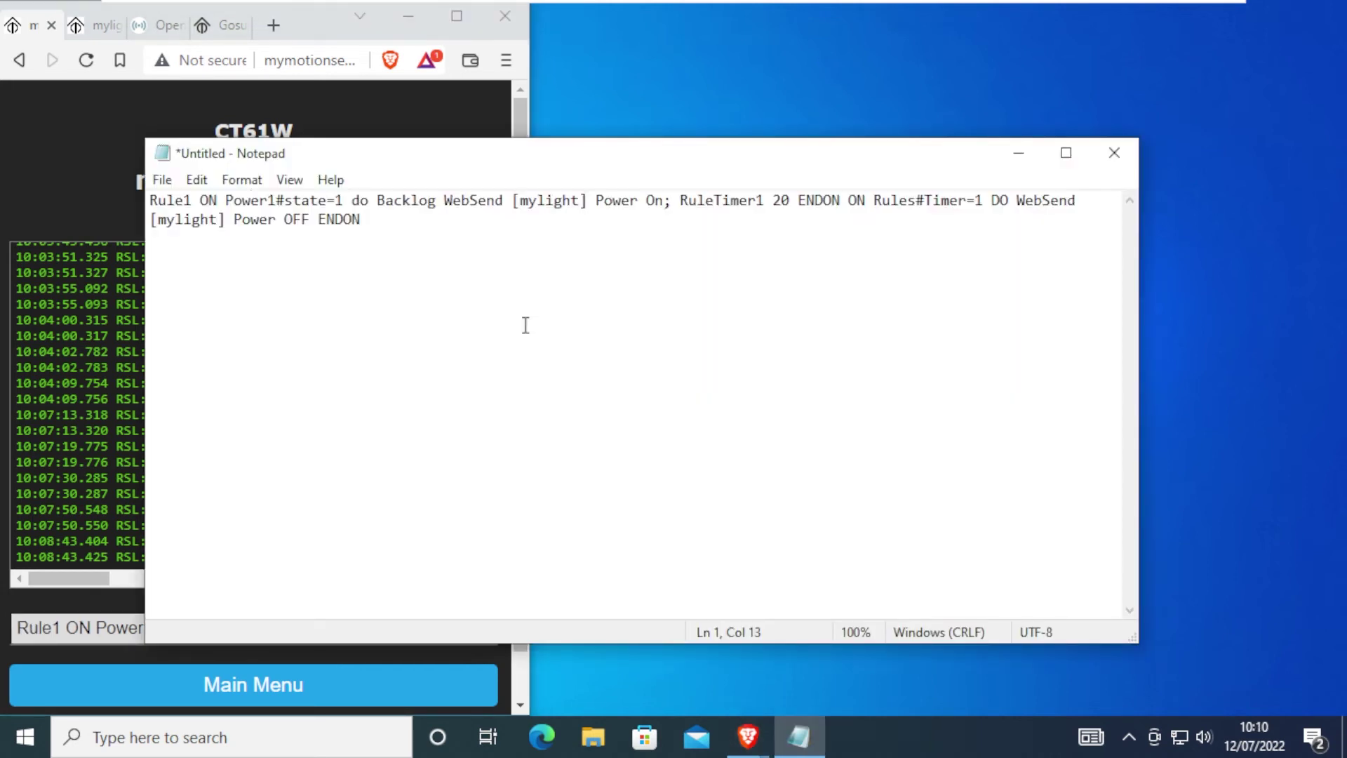
# Put Rule1 on its own line in Notepad and make the Notepad window smaller
pyautogui.press('Return')
pyautogui.press('Right')
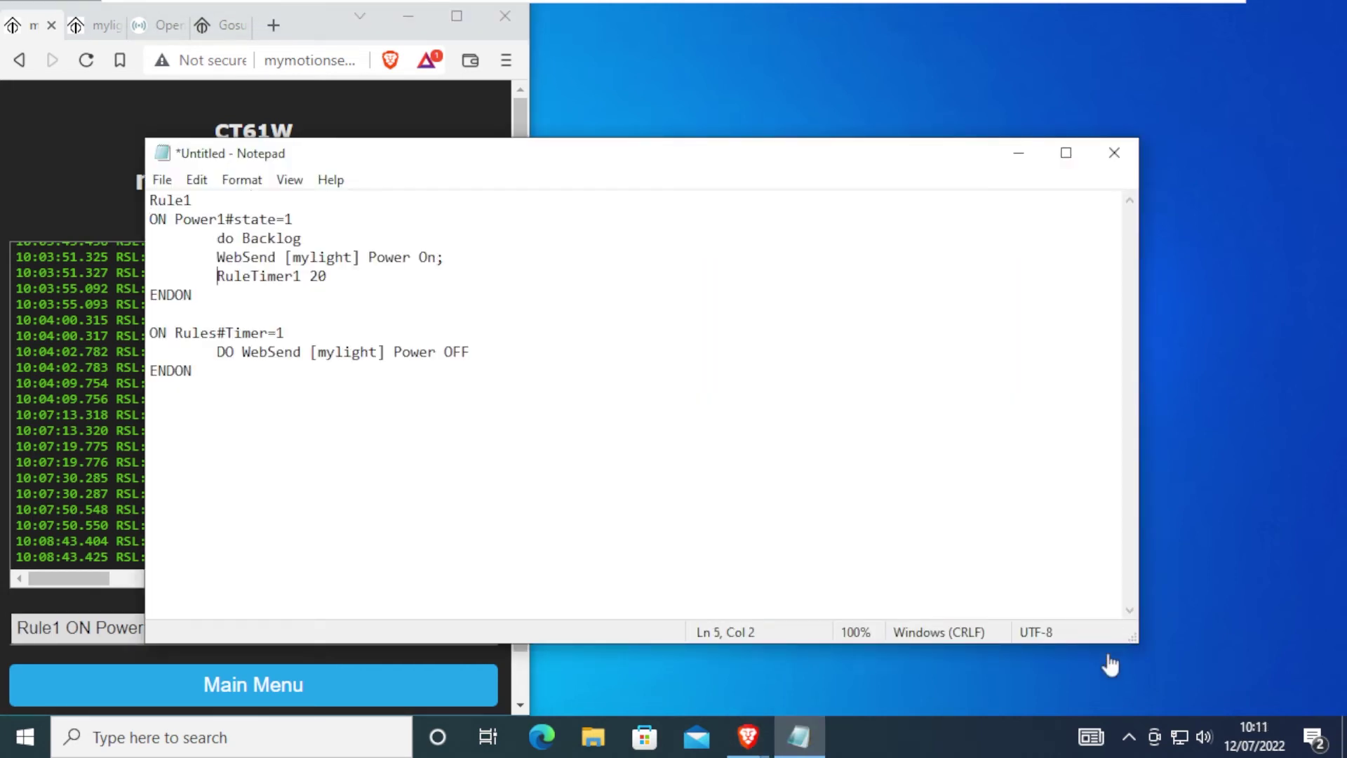
pyautogui.moveTo(1134, 640); pyautogui.dragTo(577, 514)
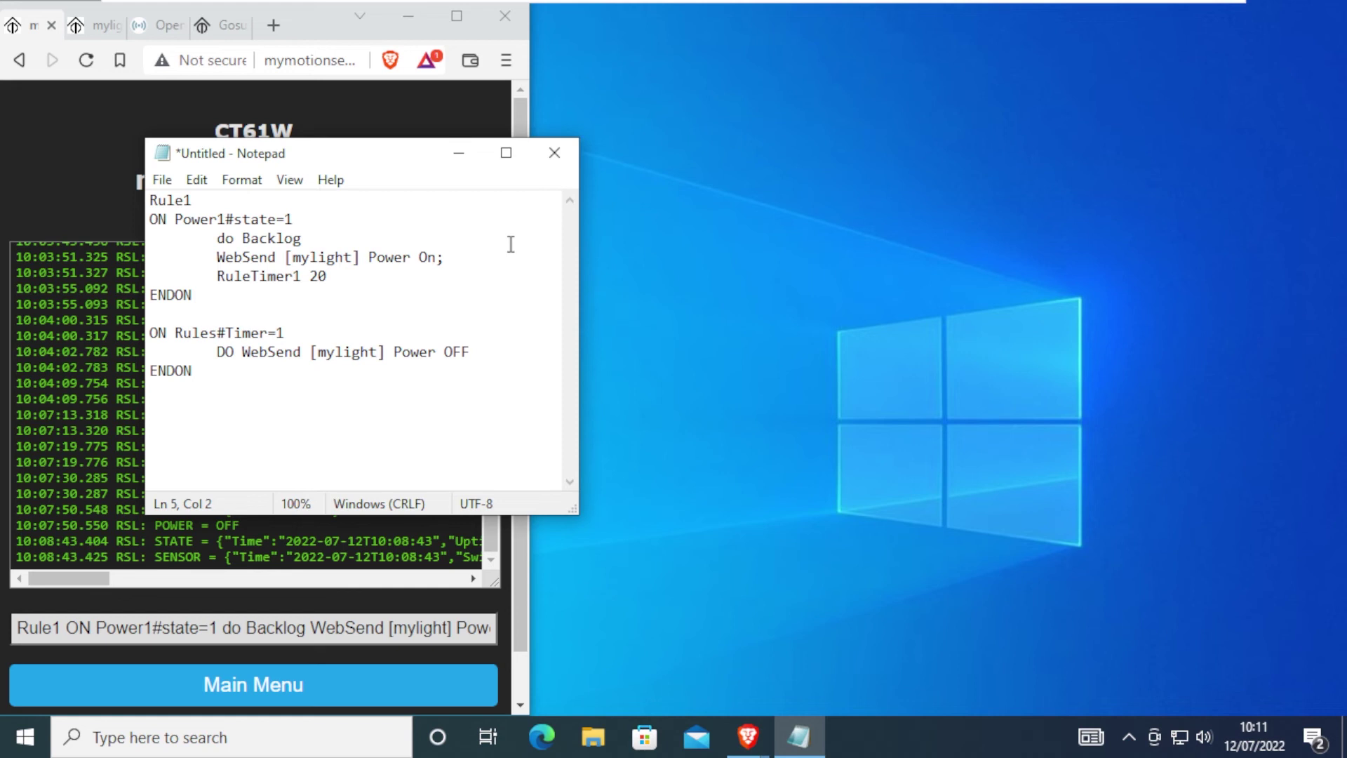
# Send the Rule1 definition to the motion sensor and enable it with 'Rule1 1'
pyautogui.click(425, 626)
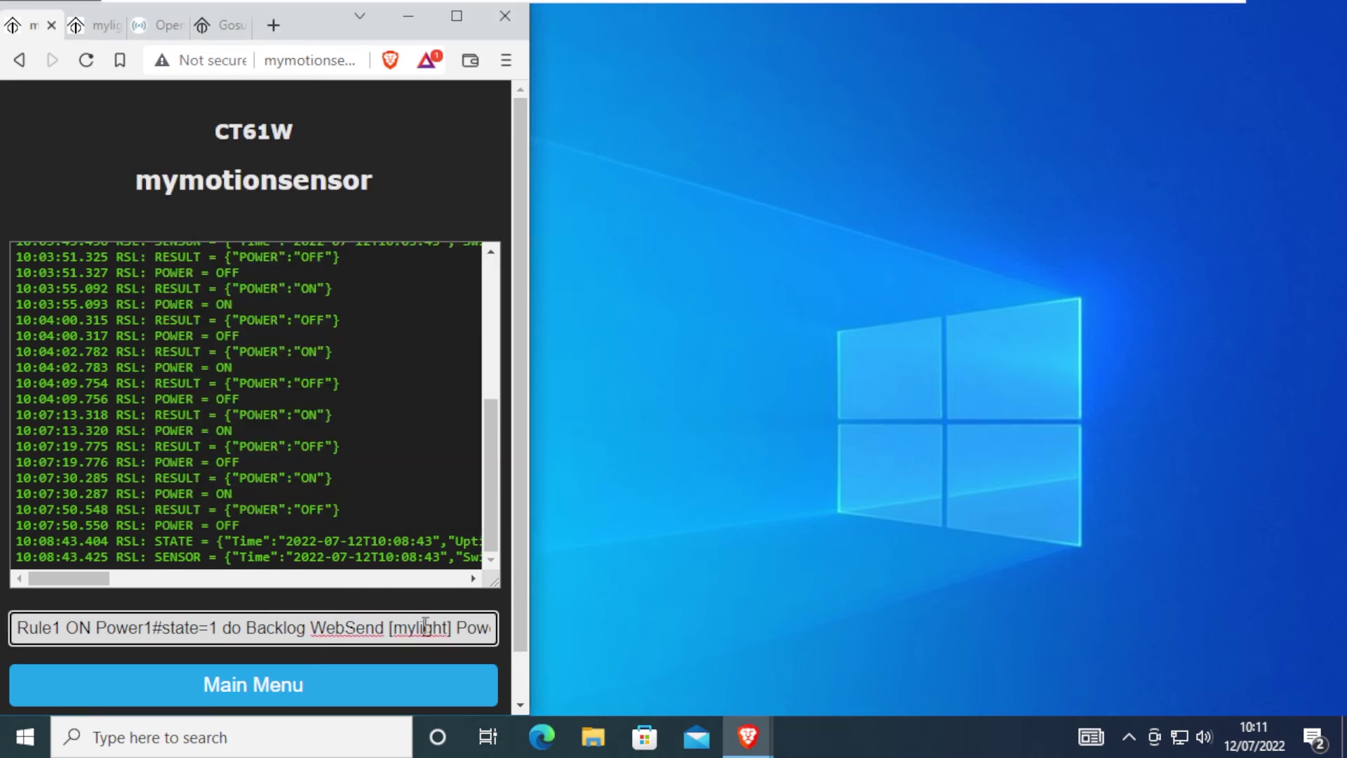
pyautogui.press('End')
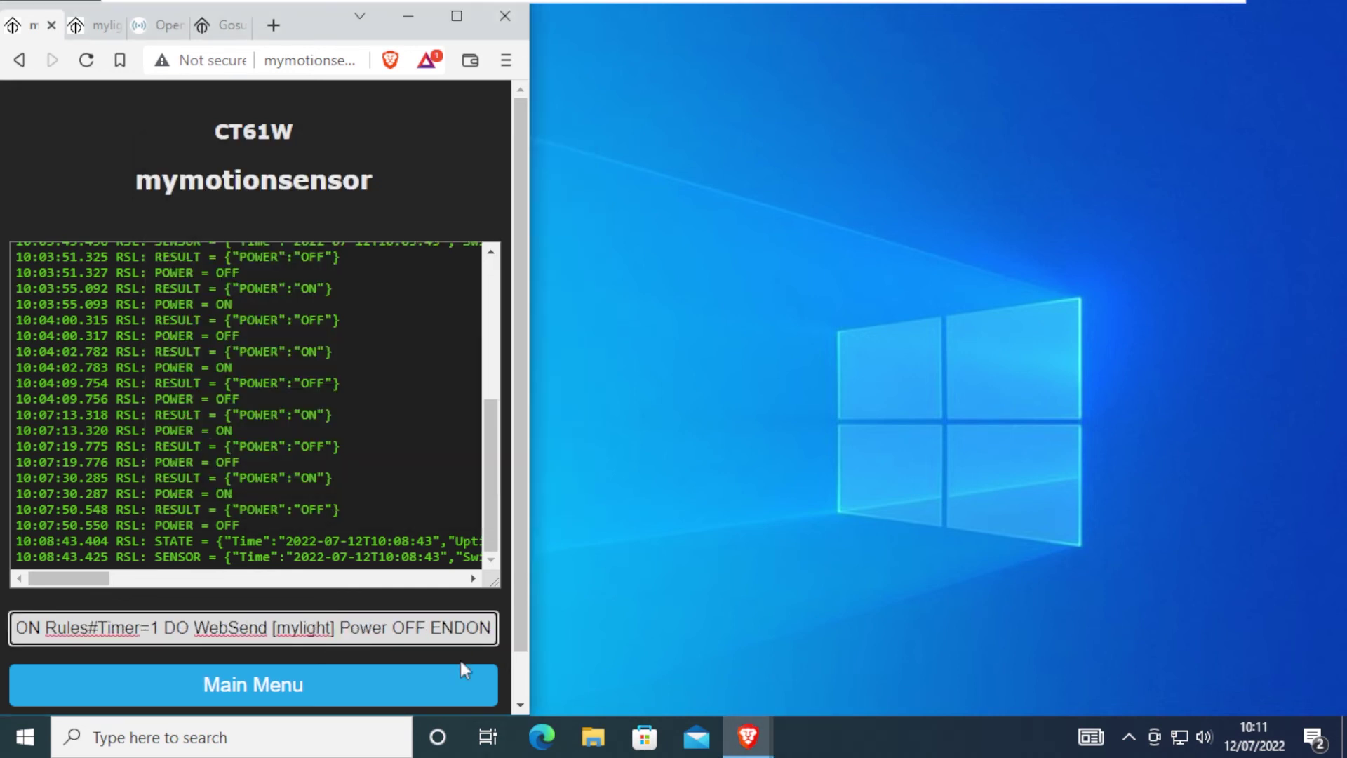
pyautogui.press('Return')
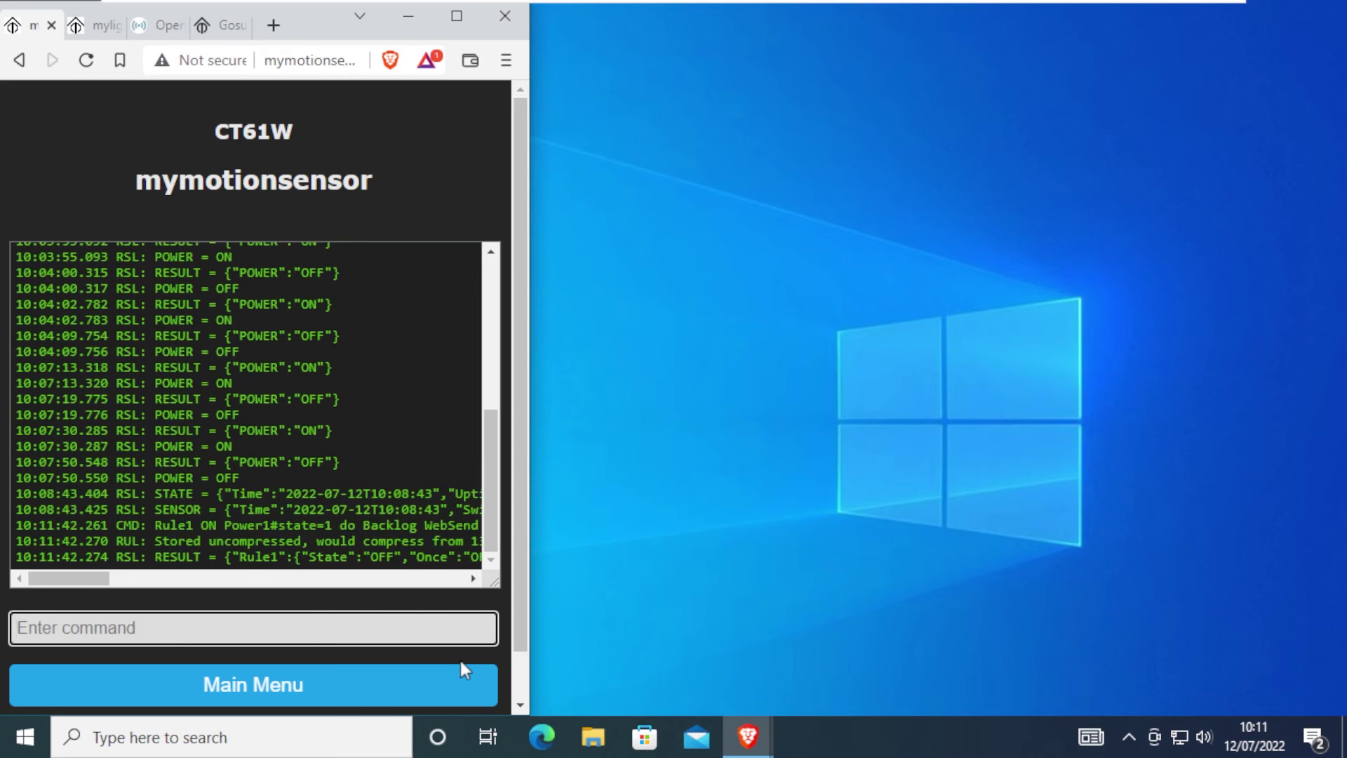
pyautogui.write('Rule1 1')
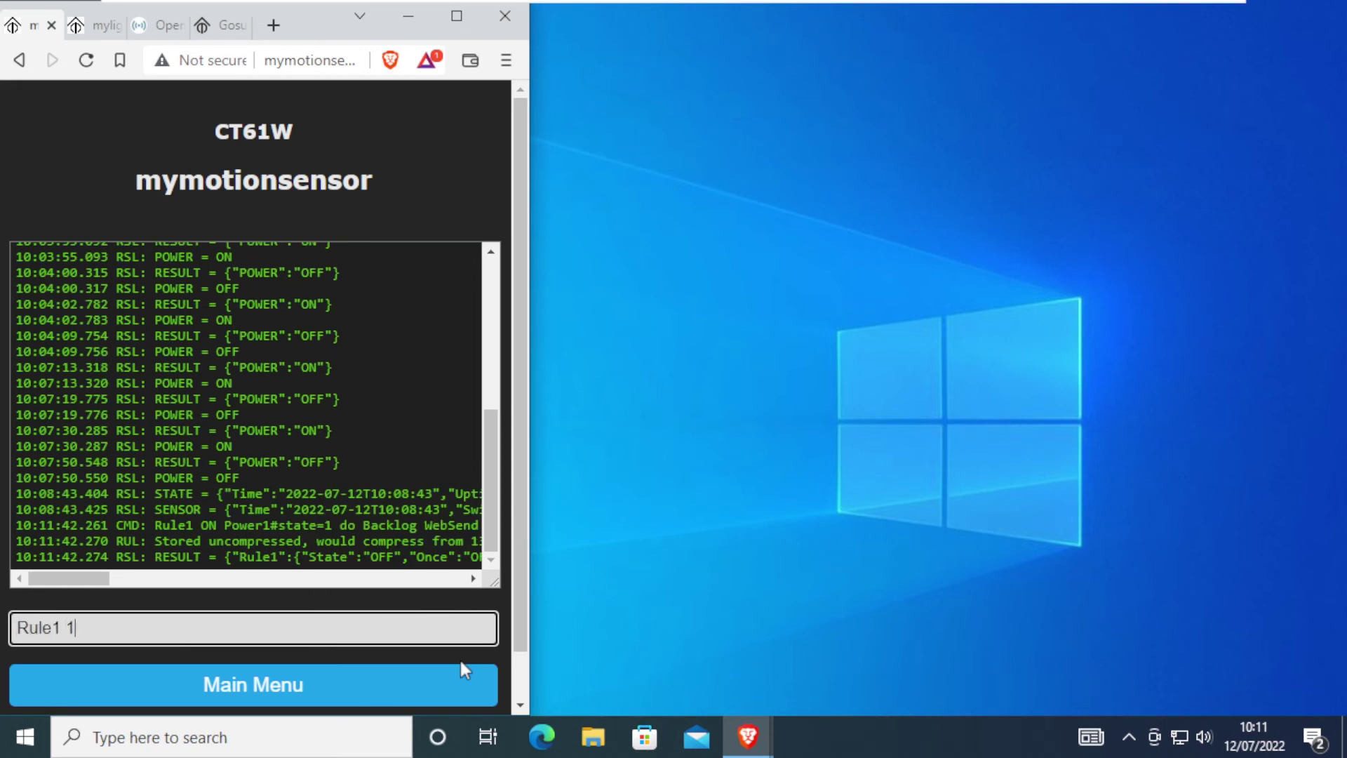
pyautogui.press('Return')
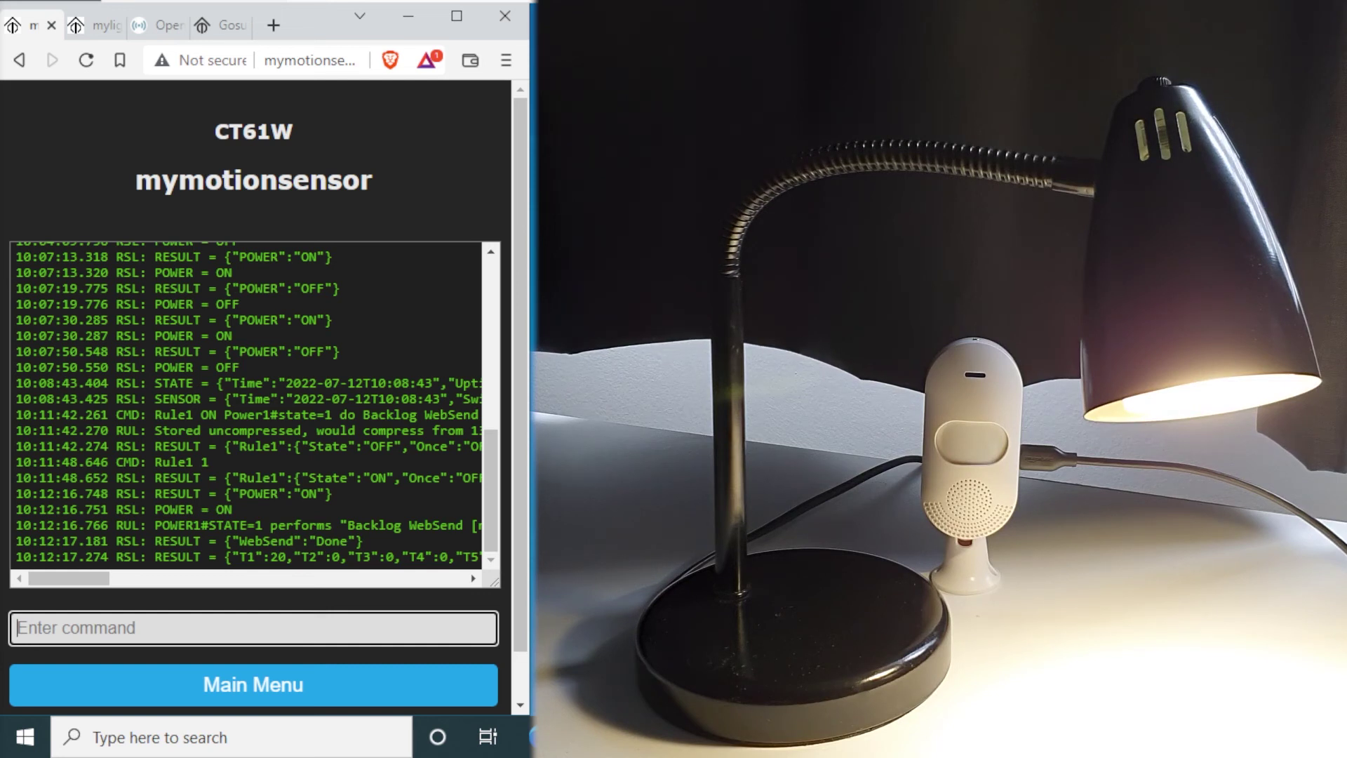
# Query RuleTimer1 several times to watch the T1 countdown
pyautogui.write('RuleTimer1')
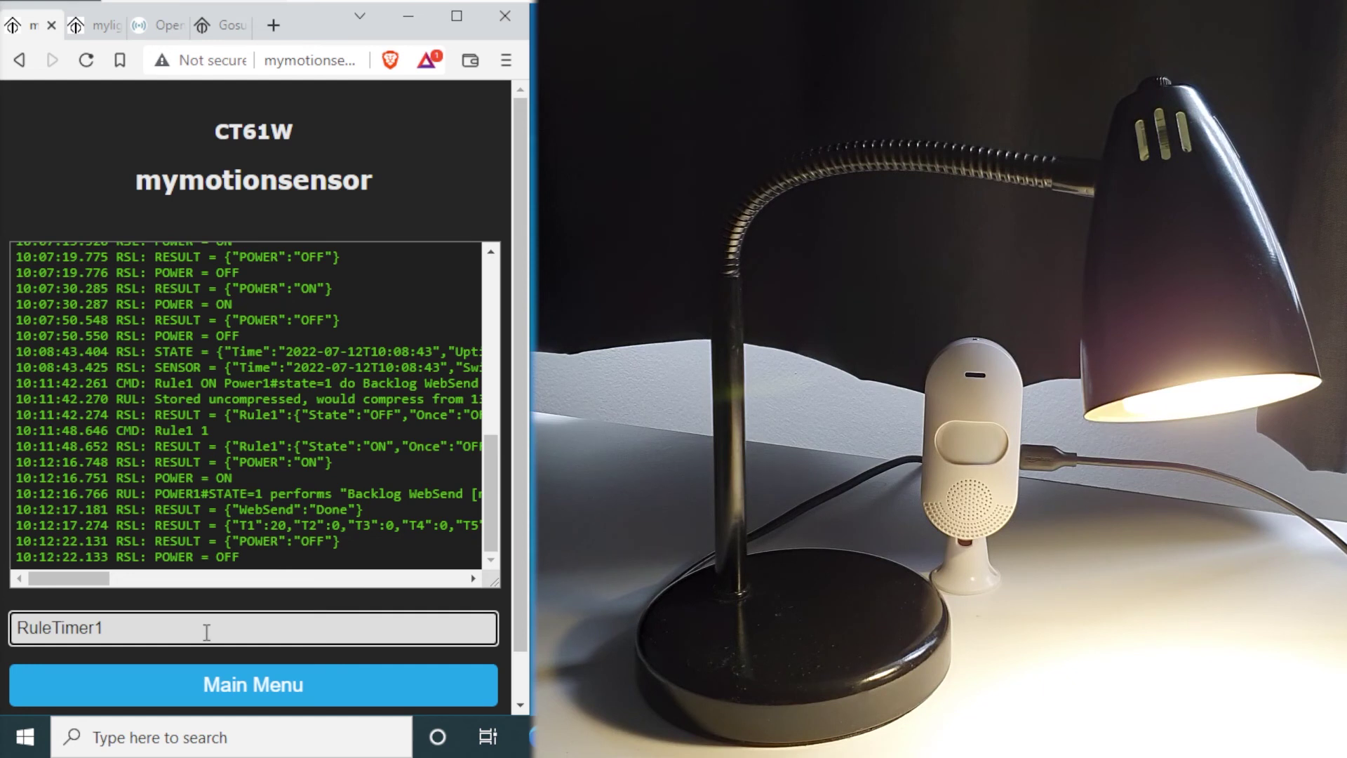
pyautogui.press('Return')
pyautogui.press('Return')
pyautogui.press('Up')
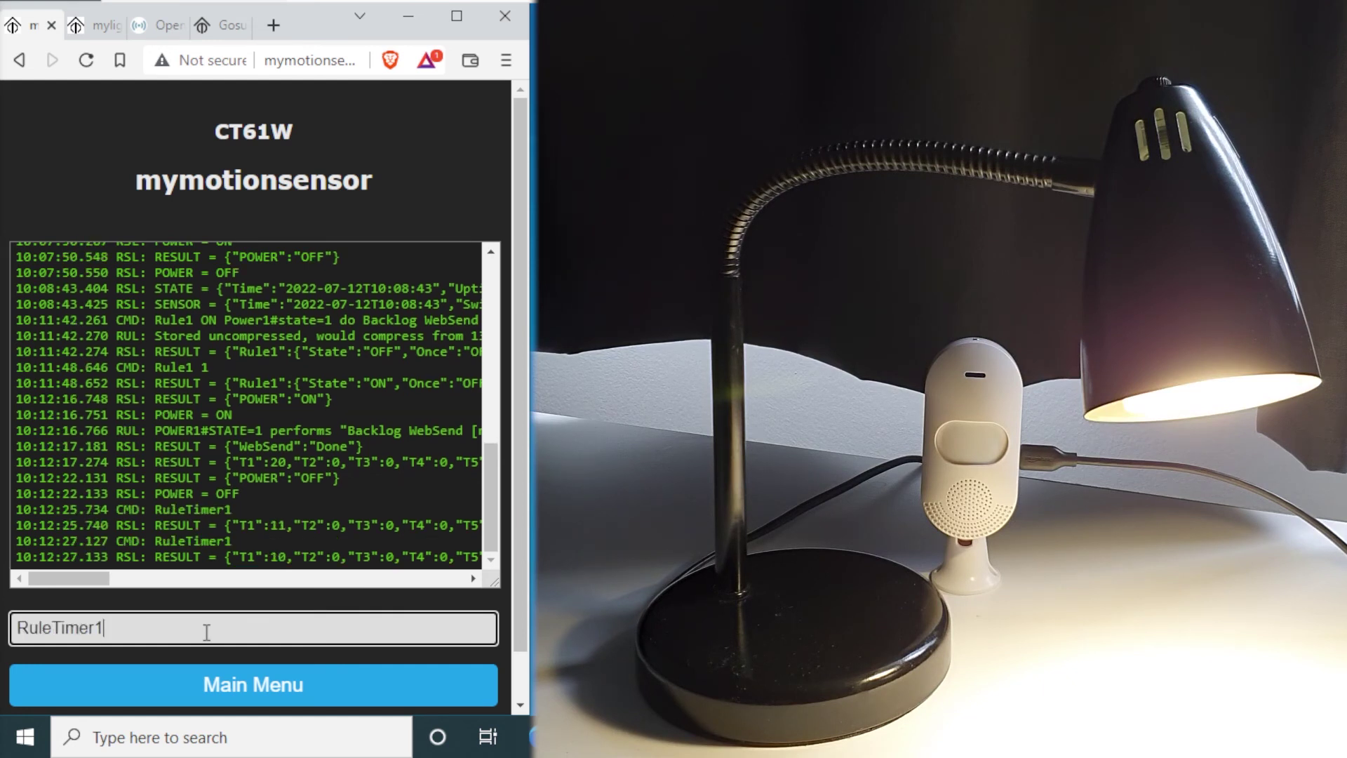
pyautogui.press('Return')
pyautogui.press('Up')
pyautogui.press('Return')
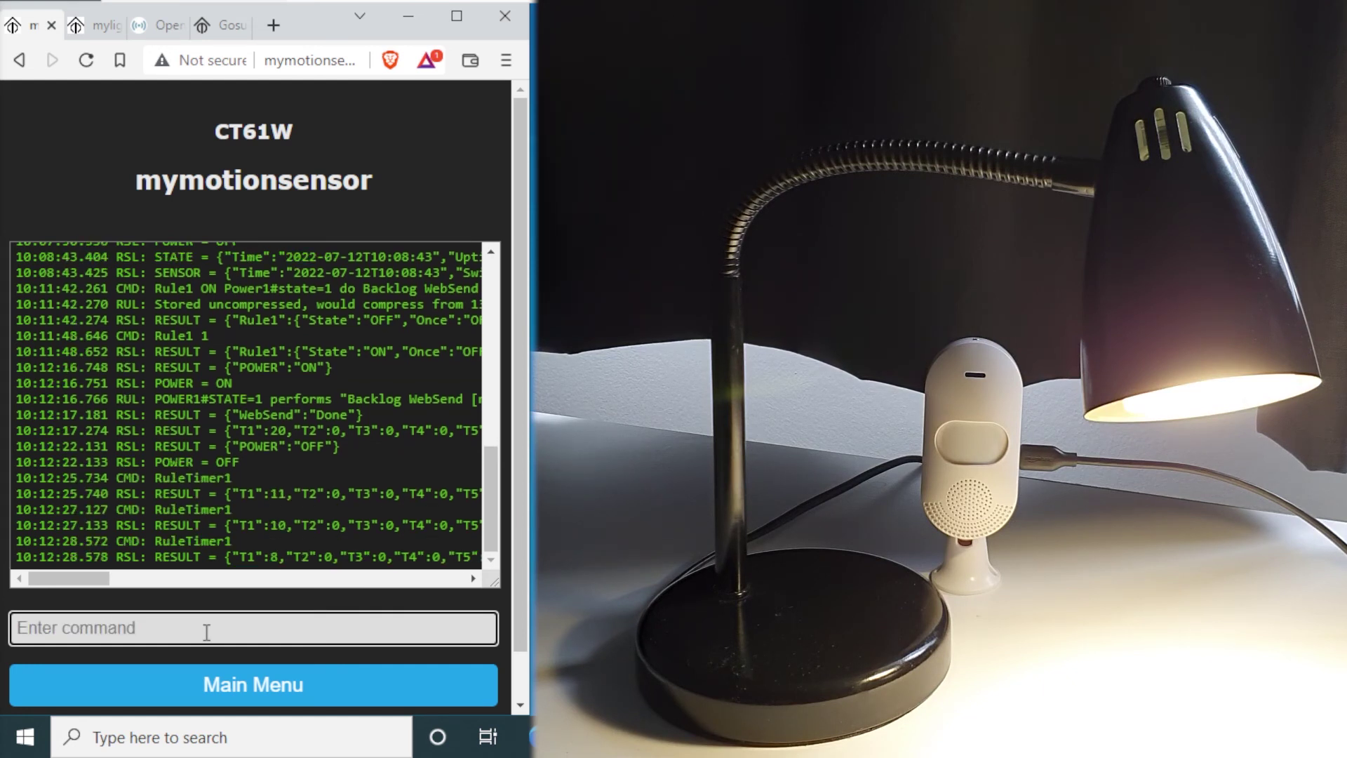
# Mark the remaining value "T1":7 and re-check RuleTimer1 until mylight switches off
pyautogui.moveTo(235, 556); pyautogui.dragTo(284, 556)
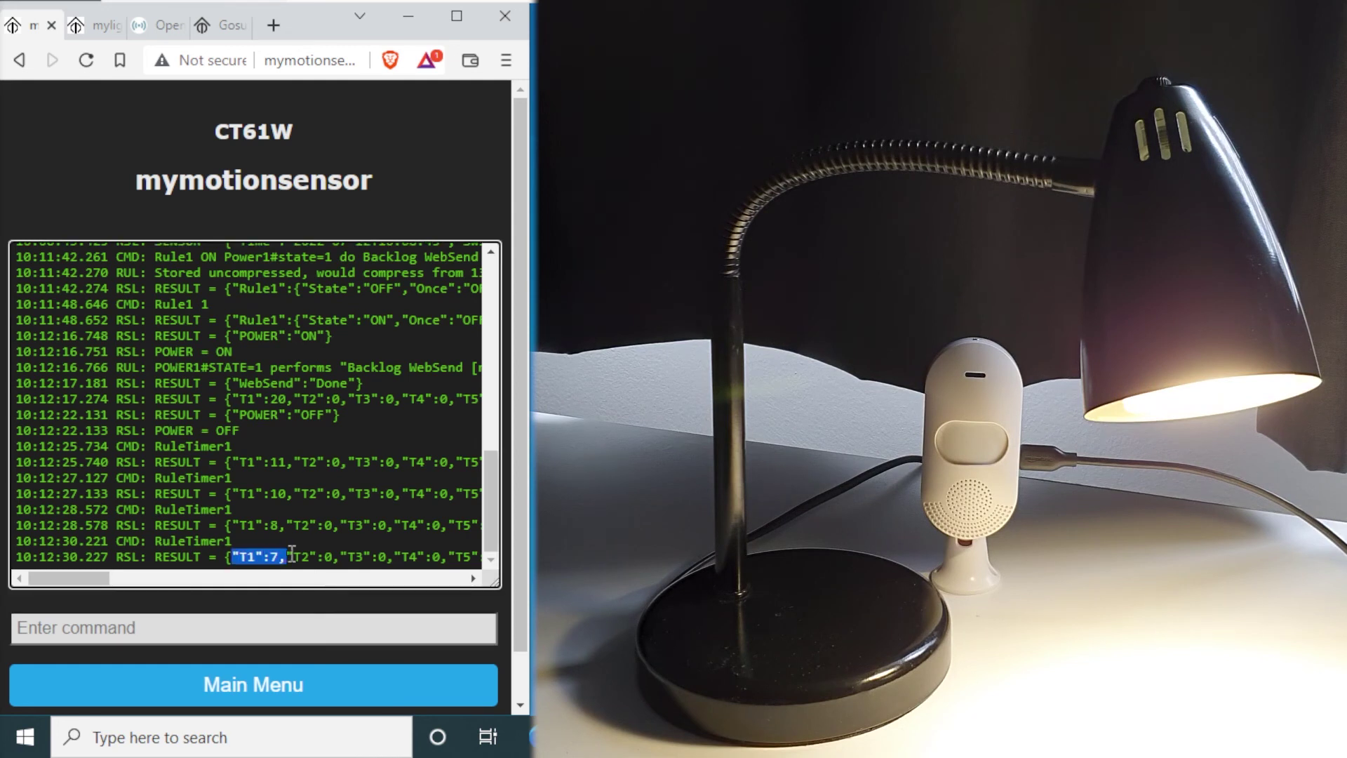
pyautogui.click(281, 556)
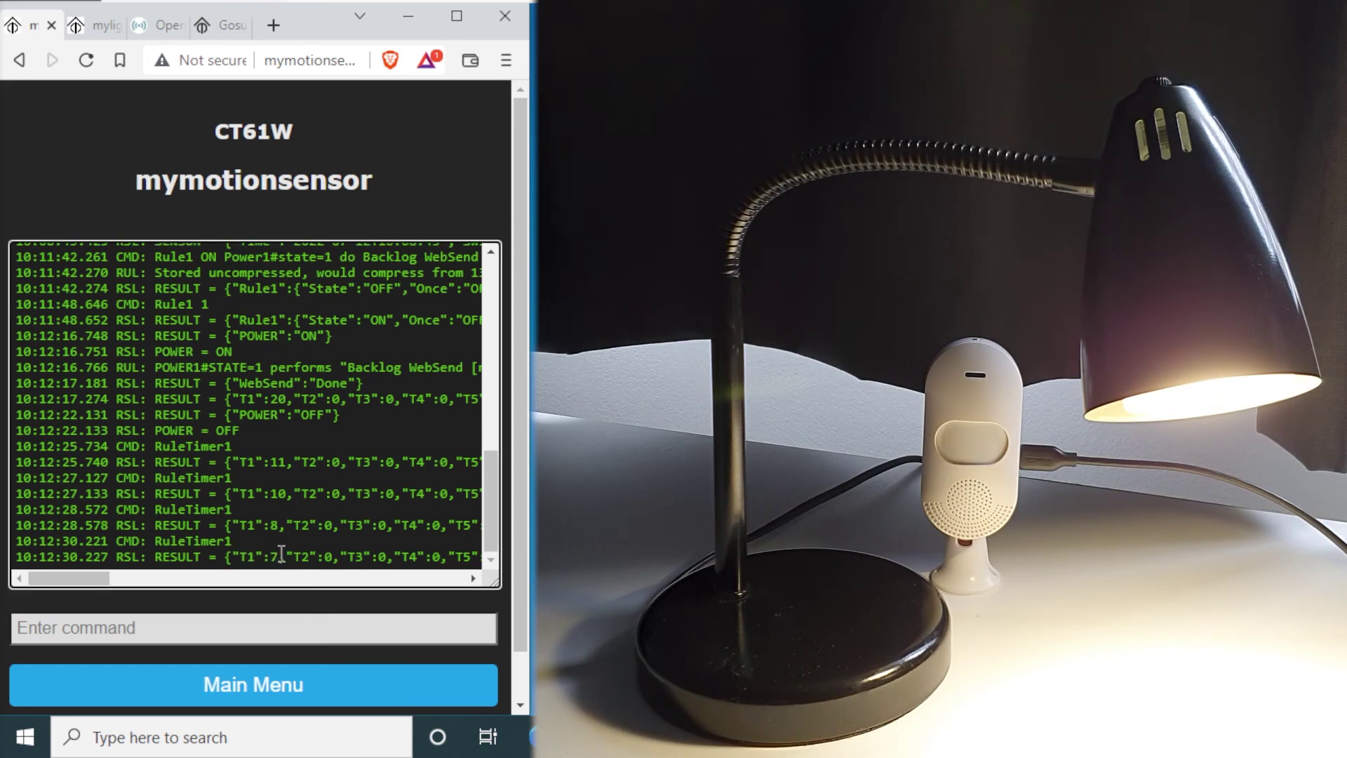
pyautogui.click(277, 629)
pyautogui.press('Up')
pyautogui.press('Return')
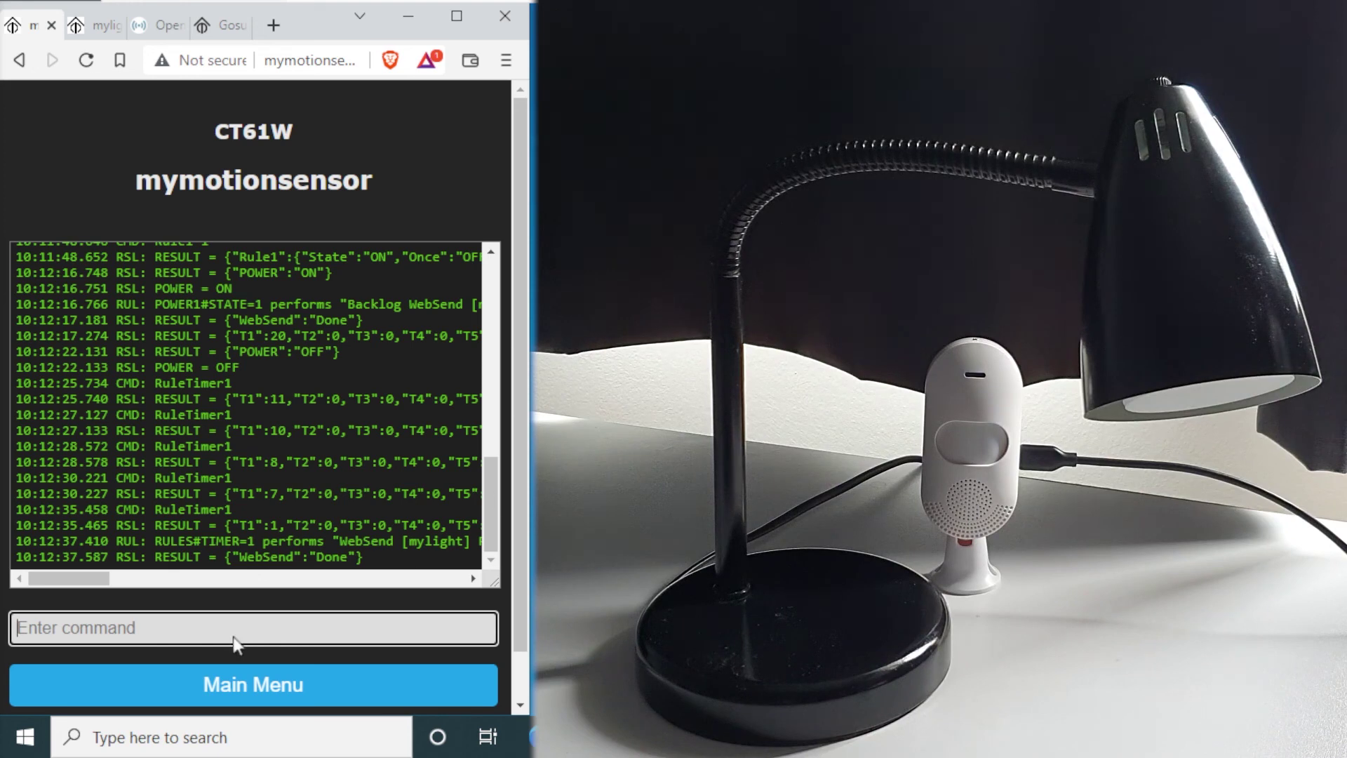
pyautogui.moveTo(58, 578); pyautogui.dragTo(75, 580)
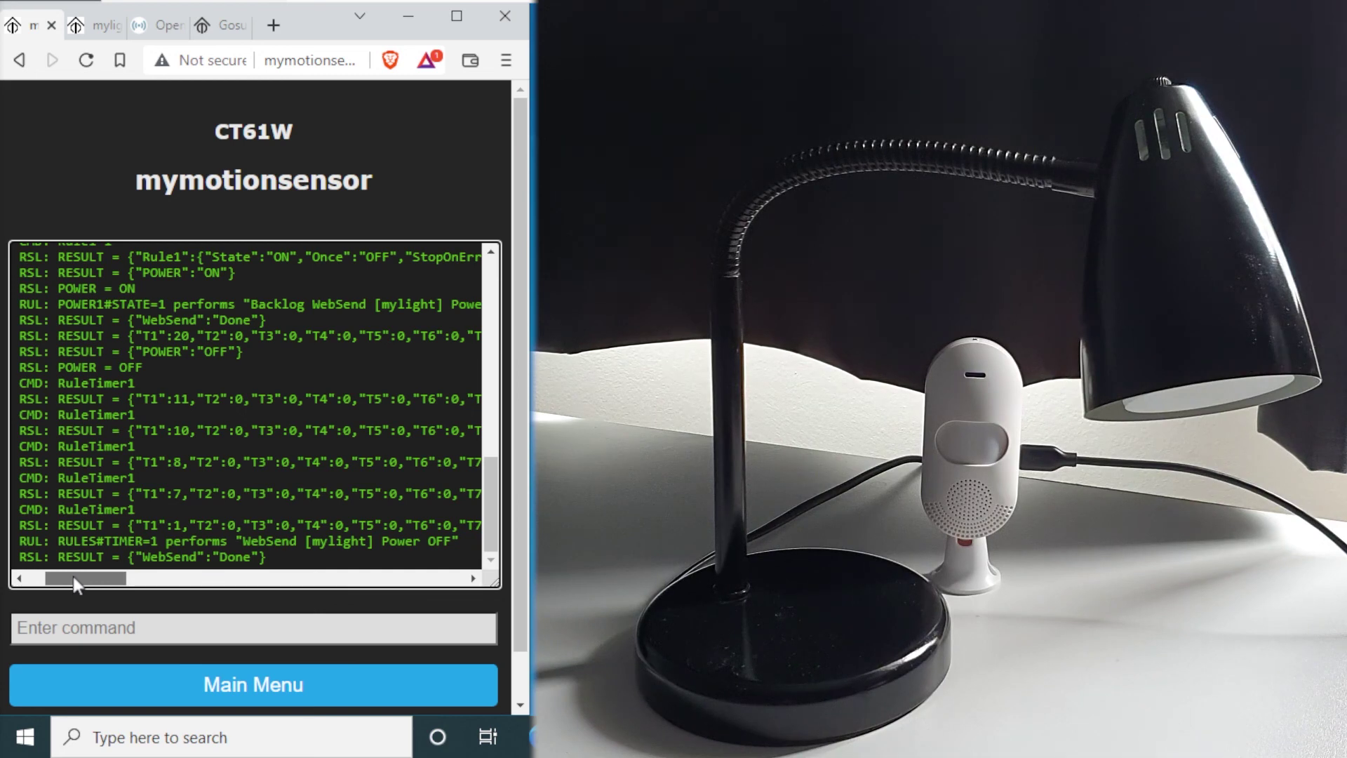
pyautogui.moveTo(73, 577); pyautogui.dragTo(6, 584)
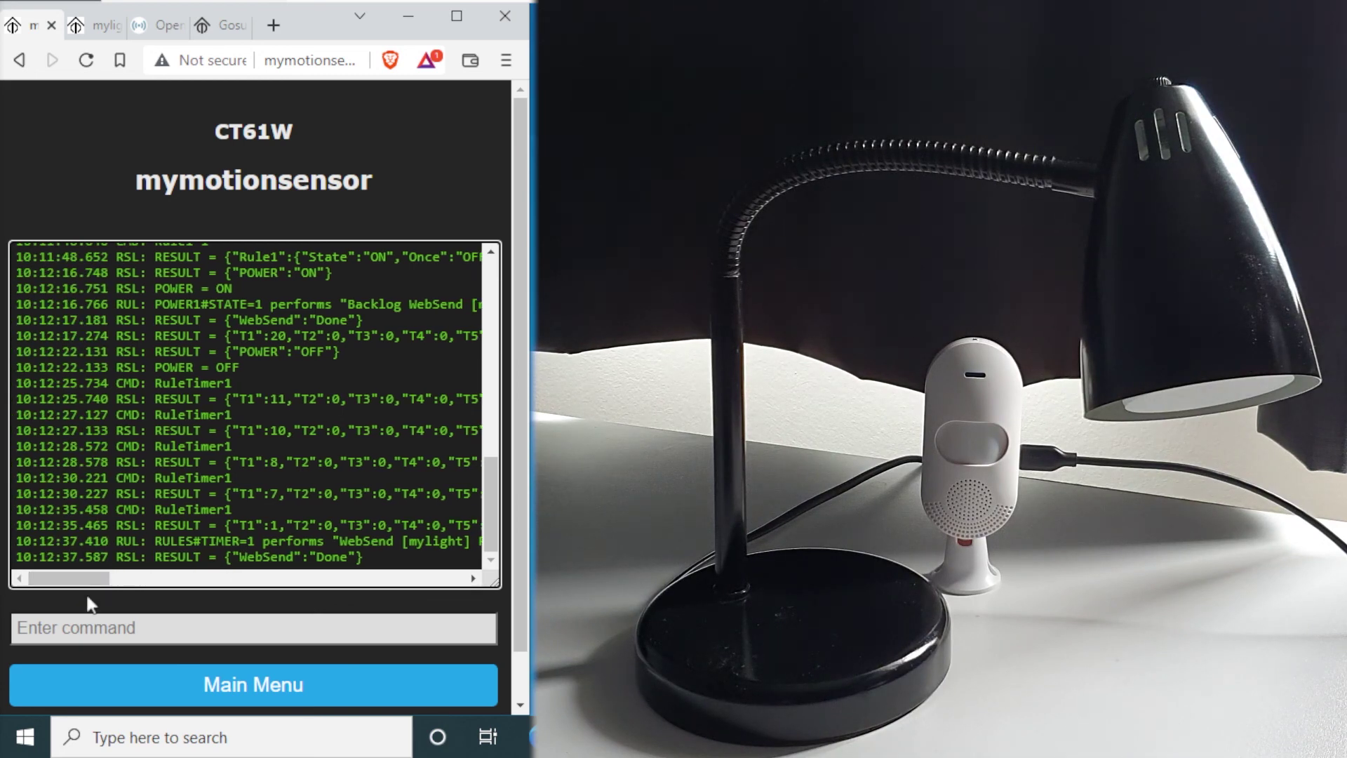